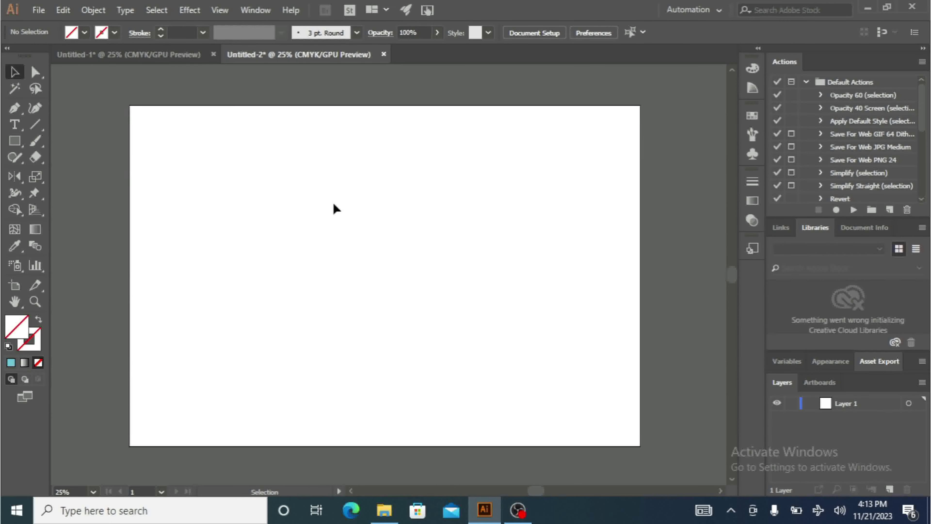
pyautogui.click(25, 380)
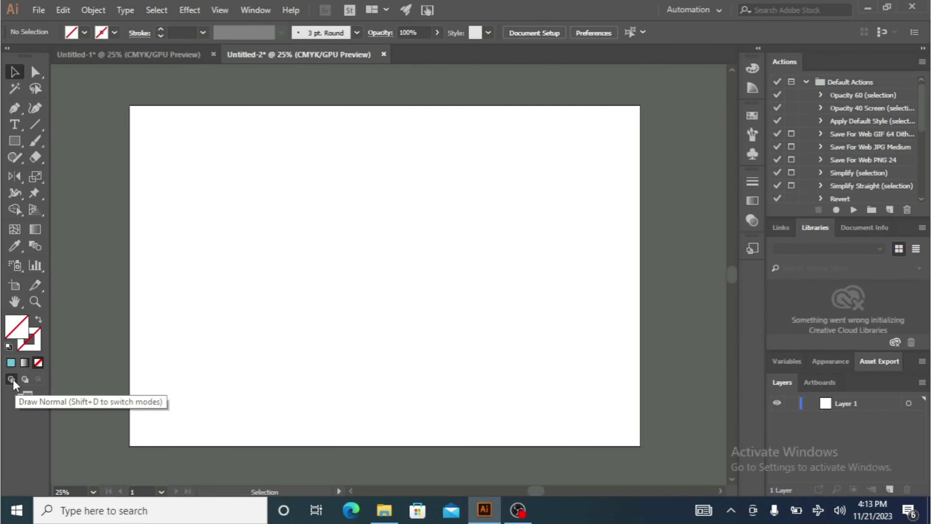
pyautogui.click(24, 380)
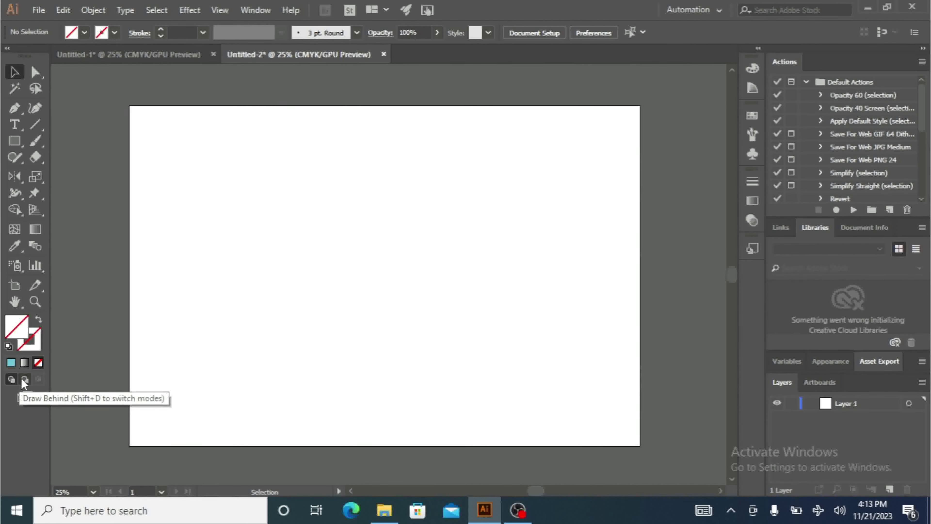
pyautogui.click(25, 380)
pyautogui.click(37, 380)
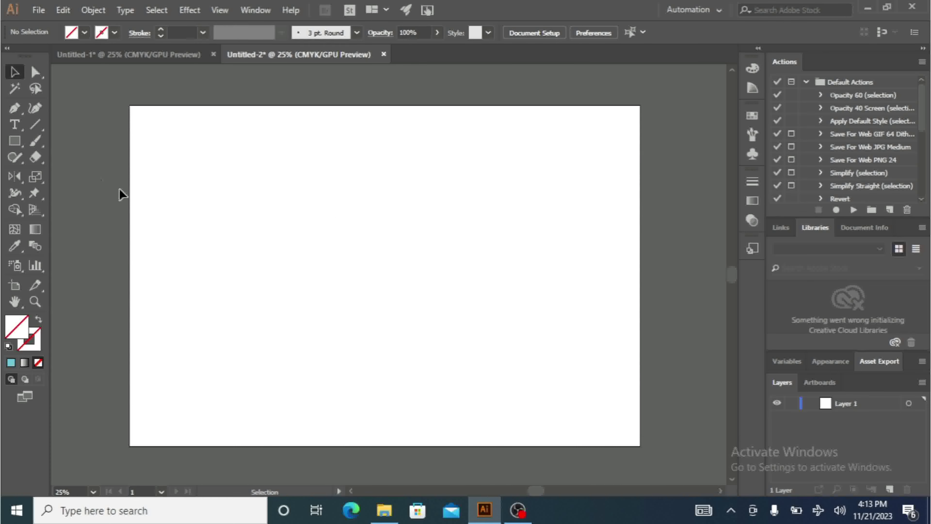
# Draw a five-pointed star in the upper-left area of the artboard with the Star tool
pyautogui.click(14, 143)
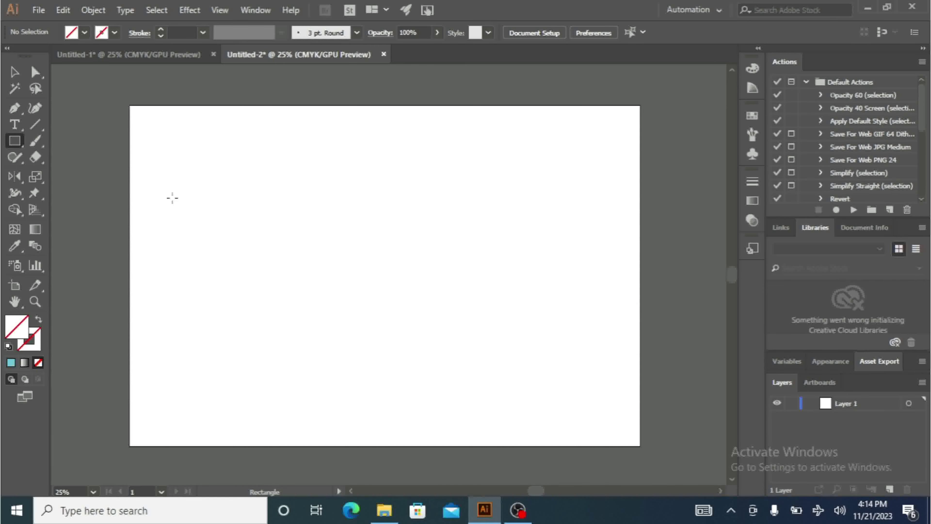
pyautogui.click(14, 141)
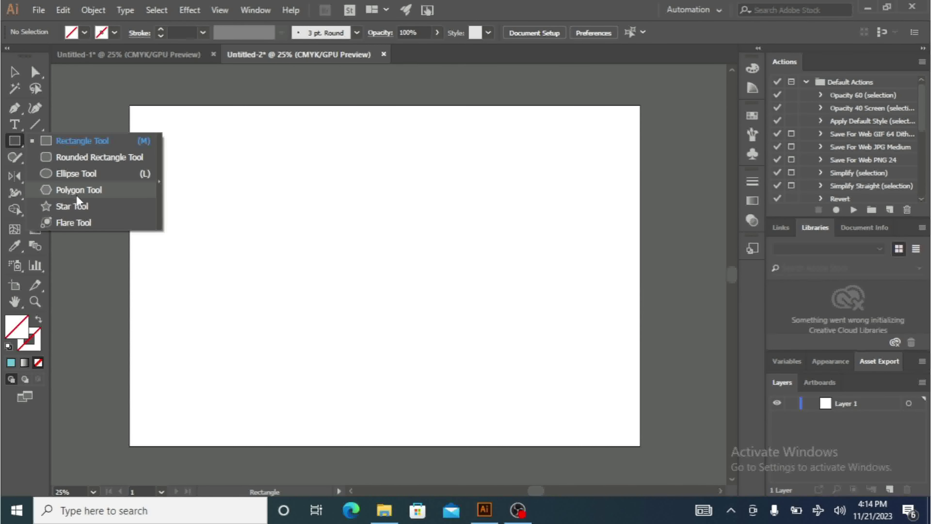
pyautogui.click(76, 204)
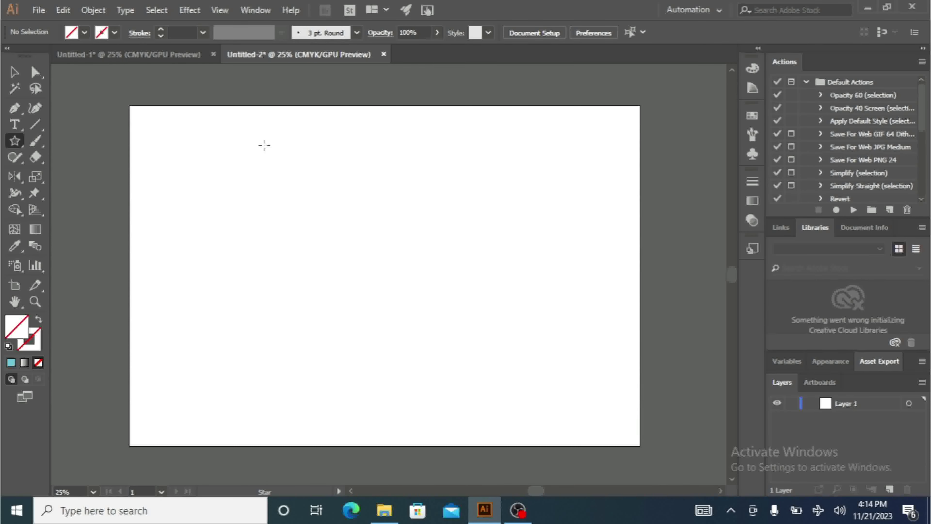
pyautogui.moveTo(268, 174); pyautogui.dragTo(289, 209)
# Fill the star with a light blue swatch after trying the green R=34 G=181 B=115 swatch
pyautogui.click(84, 32)
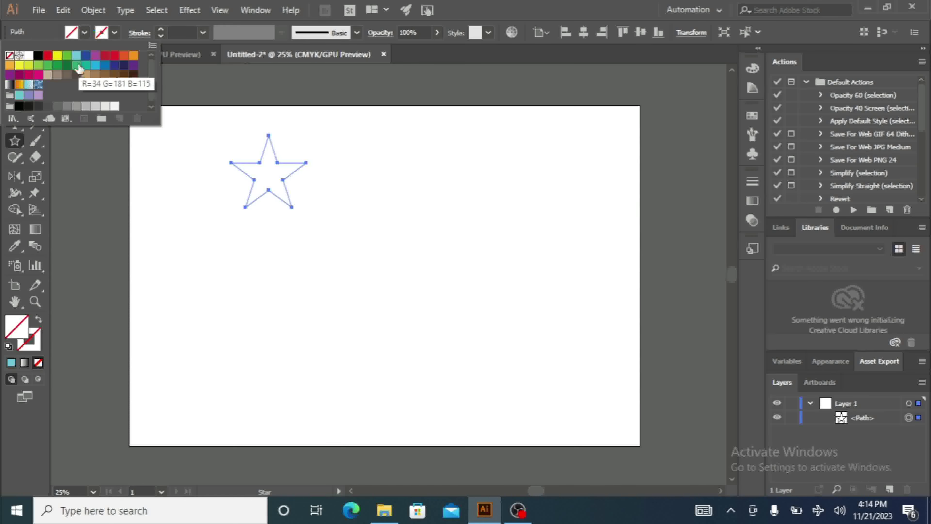
pyautogui.click(78, 67)
pyautogui.click(89, 33)
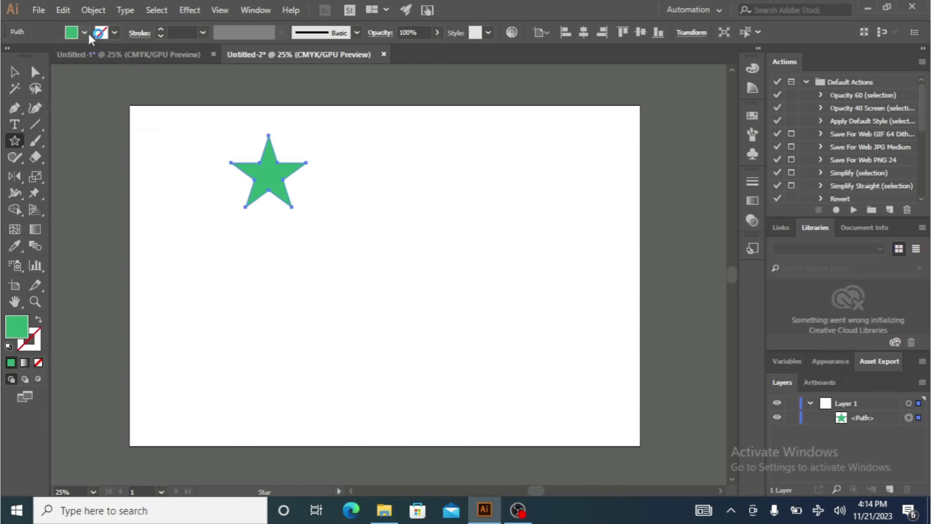
pyautogui.click(84, 35)
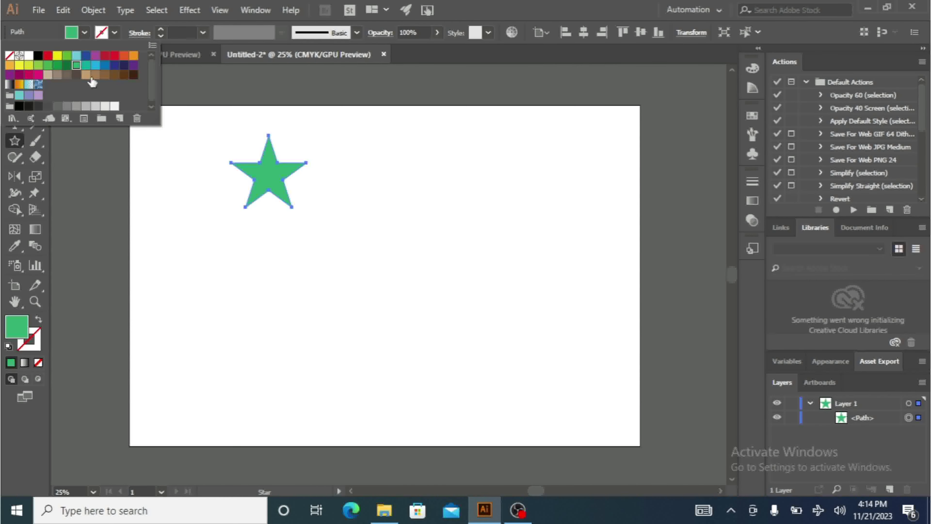
pyautogui.click(95, 66)
pyautogui.click(84, 35)
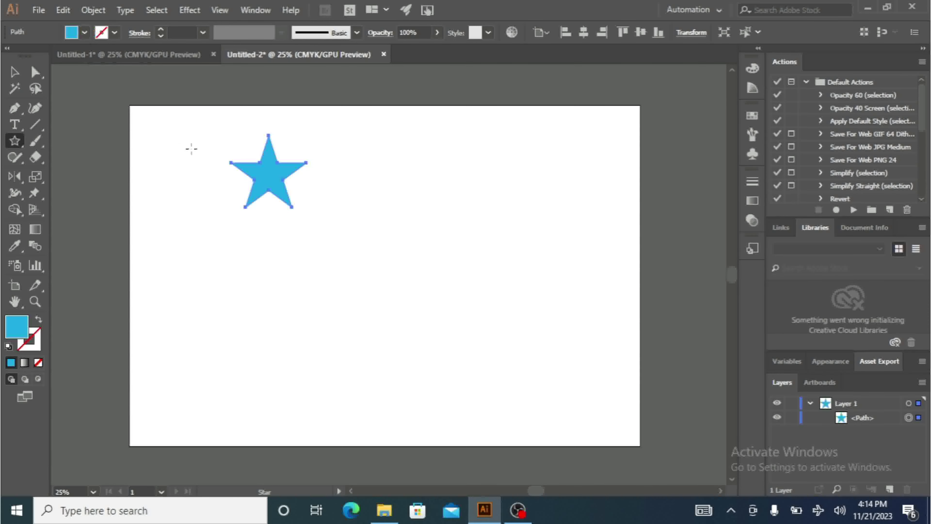
# Duplicate the blue star into a loose cluster of three left of the artboard's centre
pyautogui.click(14, 72)
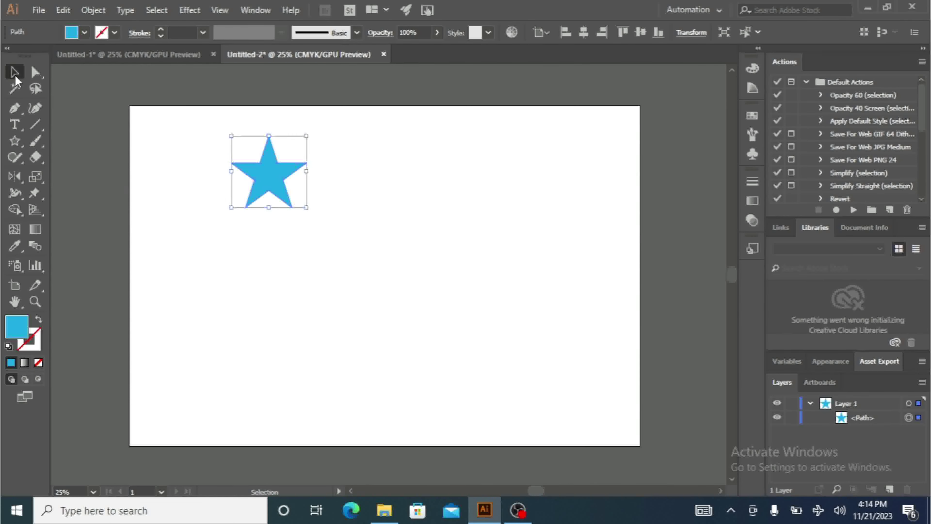
pyautogui.moveTo(266, 183); pyautogui.dragTo(309, 271)
pyautogui.click(270, 225)
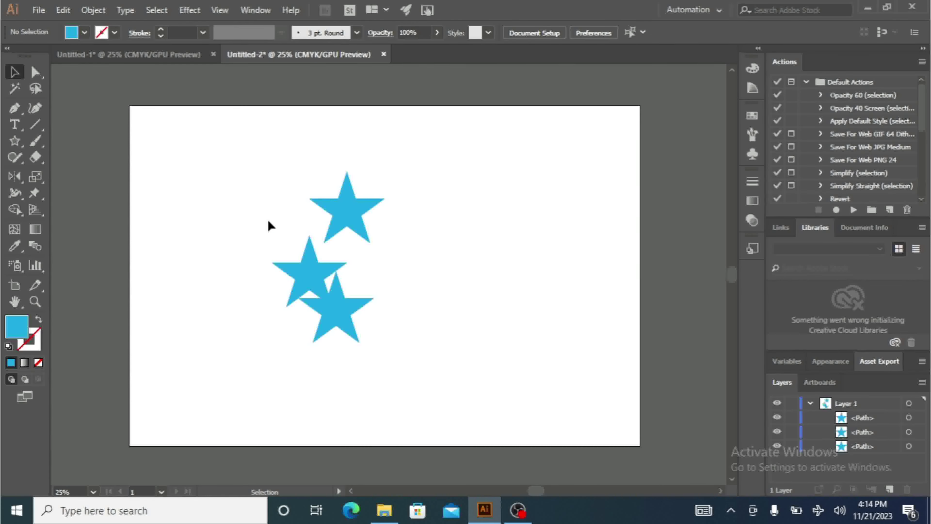
# Copy the three-star cluster and place the pasted copy just right of the original
pyautogui.moveTo(235, 189); pyautogui.dragTo(440, 380)
pyautogui.press('a')
pyautogui.press('v')
pyautogui.hotkey('ctrl', 'v')
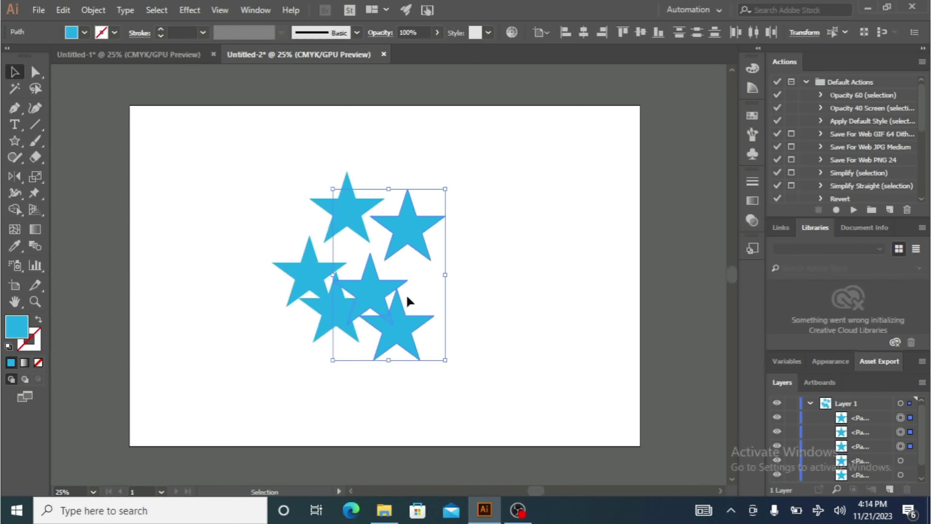
pyautogui.moveTo(380, 291); pyautogui.dragTo(410, 275)
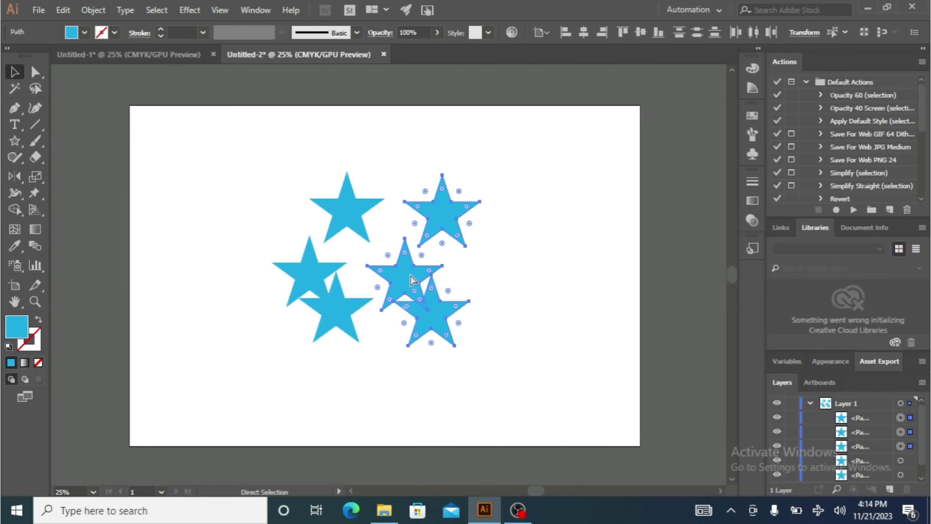
# Paste another three-star cluster left of the original and shift the lower middle star slightly to the right
pyautogui.hotkey('ctrl', 'v')
pyautogui.moveTo(377, 285); pyautogui.dragTo(241, 273)
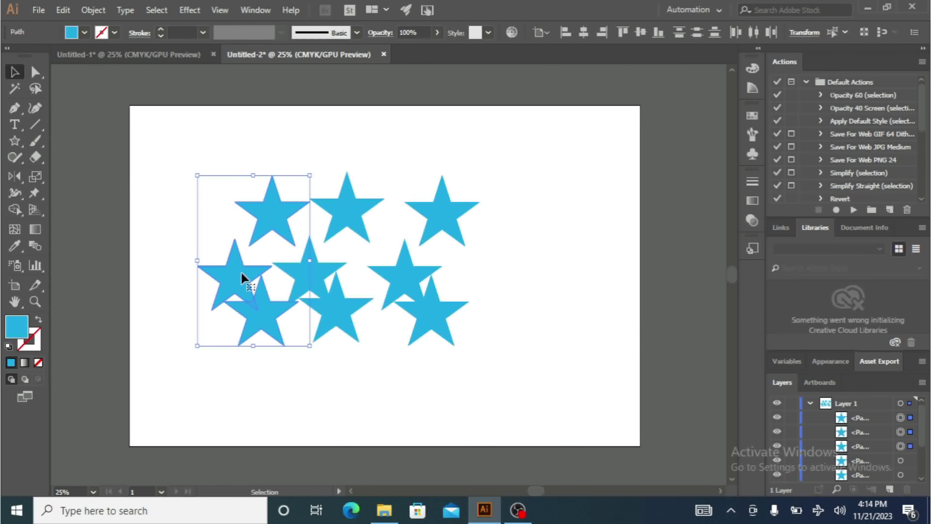
pyautogui.moveTo(337, 312); pyautogui.dragTo(345, 312)
pyautogui.click(511, 346)
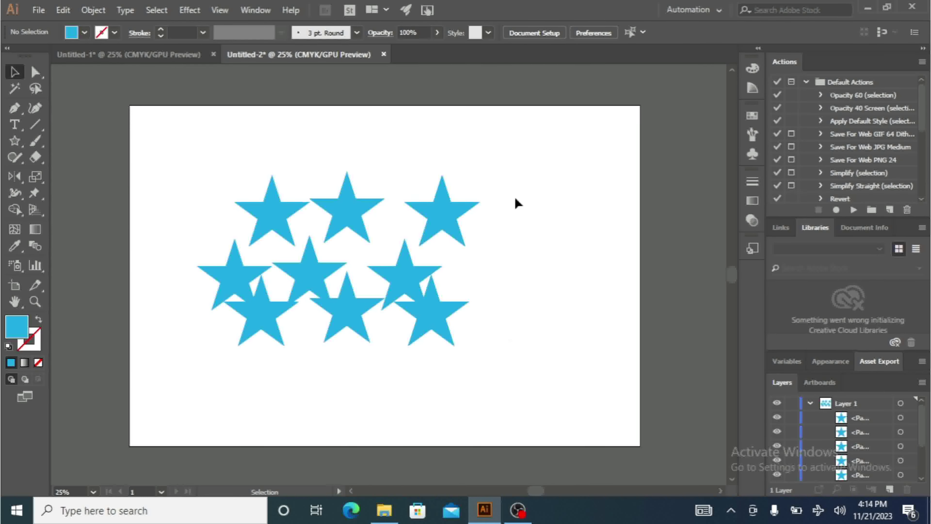
# Try to group all nine stars
pyautogui.moveTo(529, 144); pyautogui.dragTo(179, 387)
pyautogui.rightClick(276, 215)
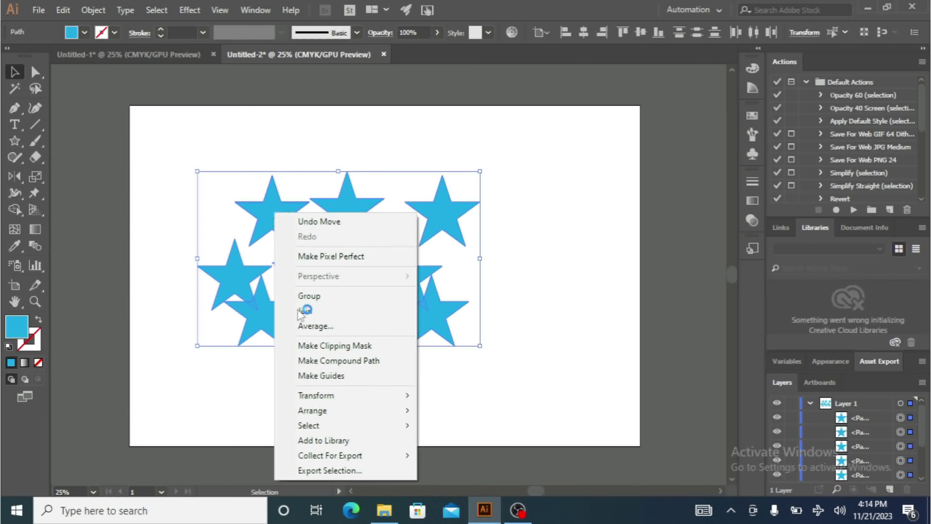
pyautogui.click(321, 296)
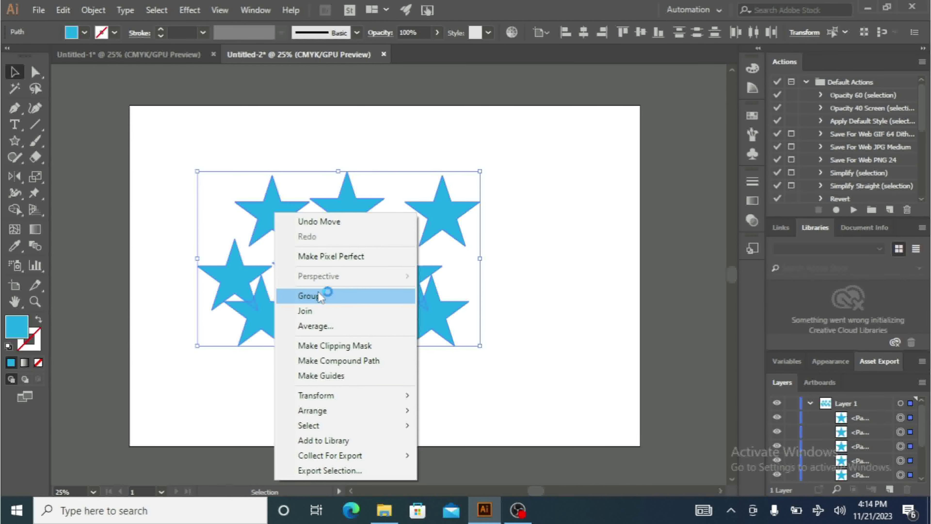
pyautogui.click(578, 223)
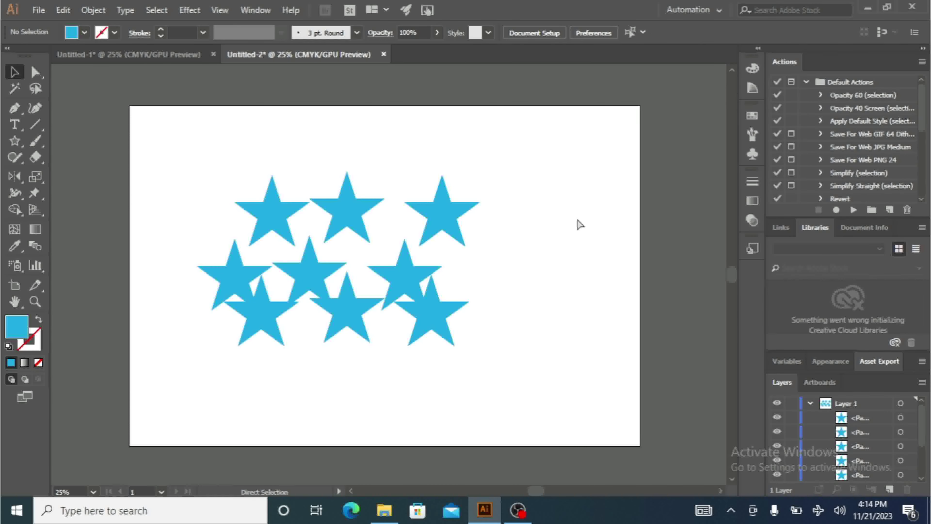
# Paste another three-star cluster and place it at the right end of the existing rows of stars
pyautogui.press('a')
pyautogui.hotkey('ctrl', 'v')
pyautogui.press('v')
pyautogui.moveTo(381, 288); pyautogui.dragTo(504, 290)
# Paste two more three-star clusters, one in the artboard's lower-left corner and one overlapping its upper-left edge
pyautogui.press('a')
pyautogui.hotkey('ctrl', 'v')
pyautogui.press('v')
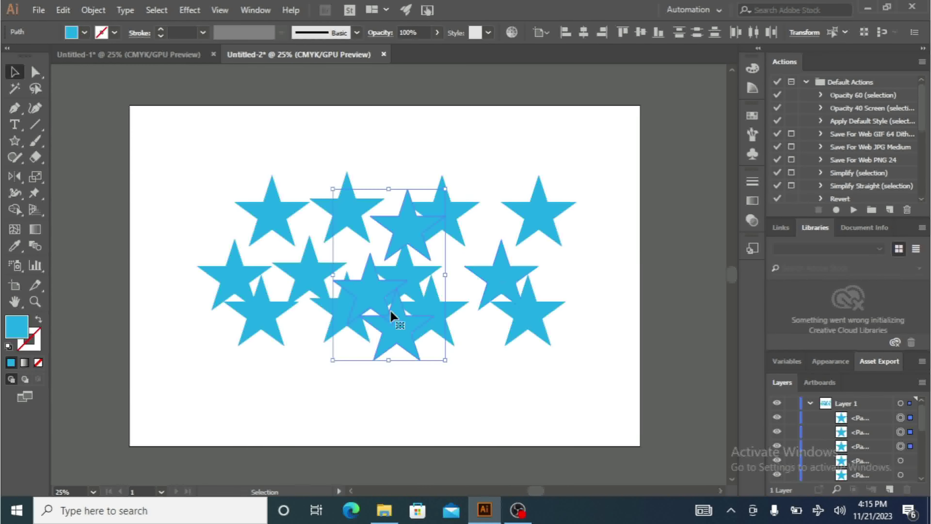
pyautogui.moveTo(371, 302); pyautogui.dragTo(184, 391)
pyautogui.hotkey('ctrl', 'shift', 'a')
pyautogui.hotkey('ctrl', 'v')
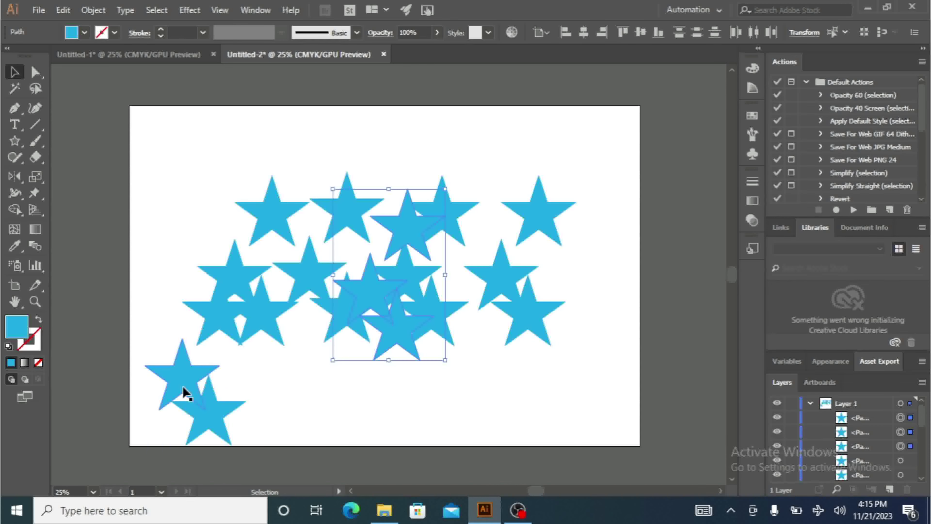
pyautogui.moveTo(389, 303); pyautogui.dragTo(129, 200)
# Paste two more star clusters along the artboard's top edge, one left of centre and one right of centre
pyautogui.hotkey('ctrl', 'shift', 'a')
pyautogui.hotkey('ctrl', 'v')
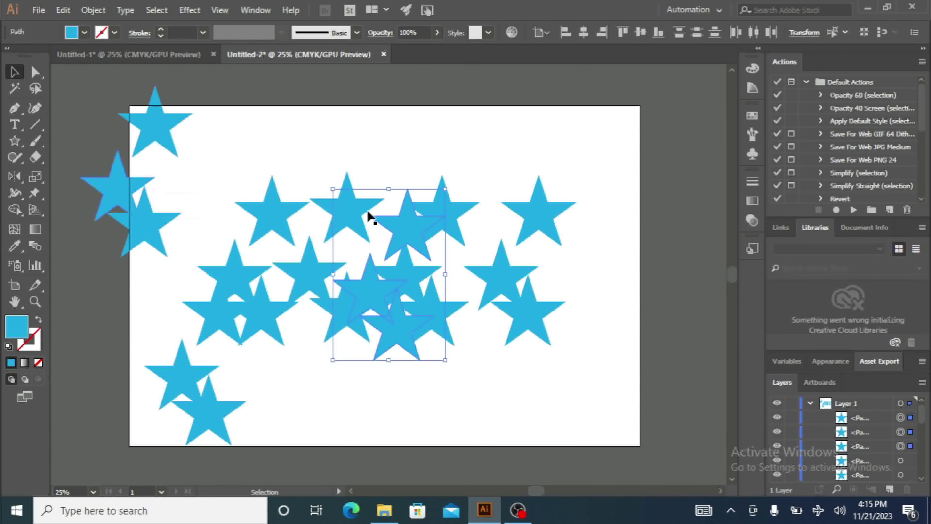
pyautogui.moveTo(401, 233); pyautogui.dragTo(252, 127)
pyautogui.hotkey('ctrl', 'shift', 'a')
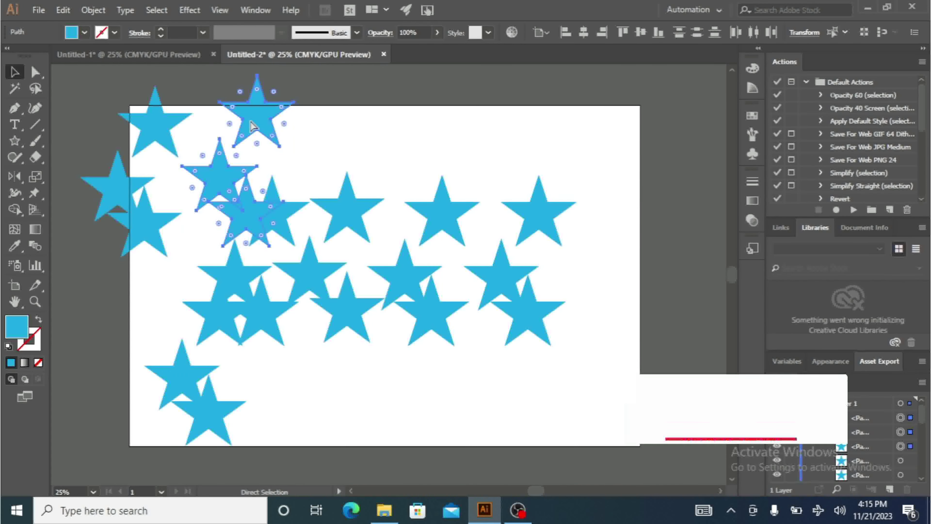
pyautogui.hotkey('ctrl', 'v')
pyautogui.moveTo(385, 296); pyautogui.dragTo(408, 170)
# Paste two more star clusters along the artboard's bottom edge, one left of centre and one near the lower-right corner
pyautogui.hotkey('ctrl', 'shift', 'a')
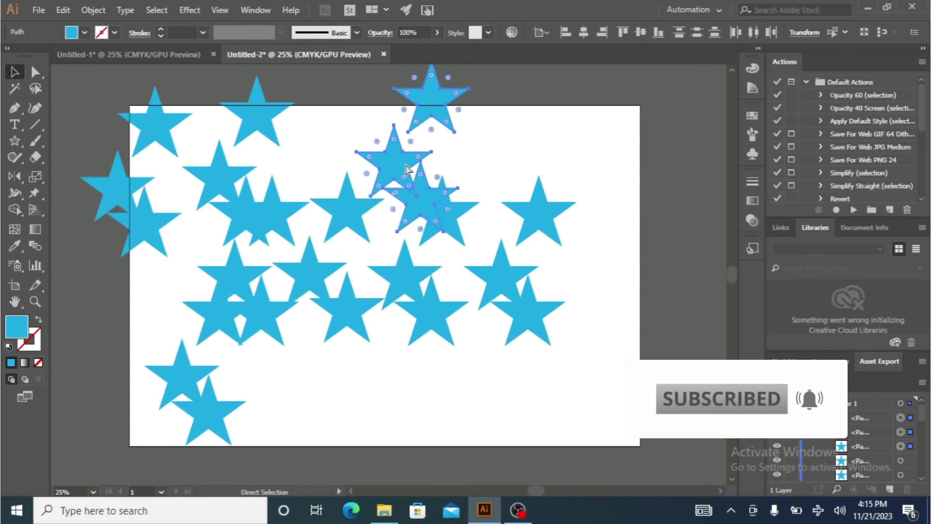
pyautogui.hotkey('ctrl', 'v')
pyautogui.moveTo(401, 323); pyautogui.dragTo(338, 426)
pyautogui.hotkey('ctrl', 'shift', 'a')
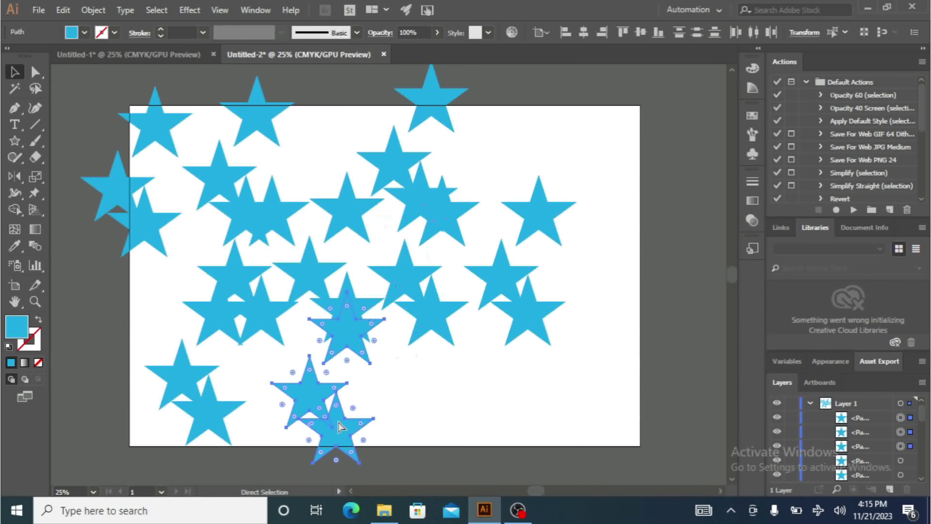
pyautogui.hotkey('ctrl', 'v')
pyautogui.moveTo(402, 328); pyautogui.dragTo(578, 436)
# Paste two more star clusters, filling the bottom gap right of centre and the artboard's upper-right area
pyautogui.hotkey('ctrl', 'shift', 'a')
pyautogui.hotkey('ctrl', 'v')
pyautogui.moveTo(405, 333); pyautogui.dragTo(458, 434)
pyautogui.press('a')
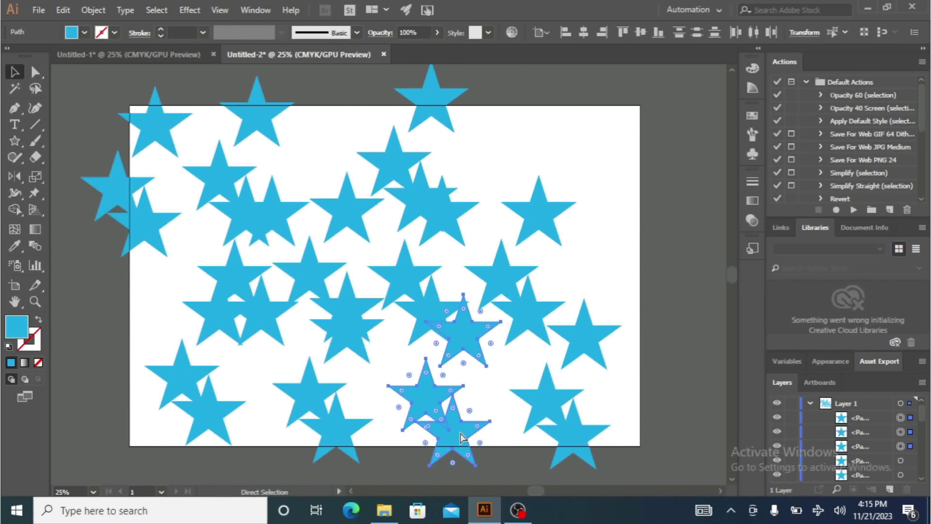
pyautogui.press('v')
pyautogui.hotkey('ctrl', 'v')
pyautogui.moveTo(438, 270); pyautogui.dragTo(517, 179)
pyautogui.click(638, 253)
# Select all the stars and combine them into one group
pyautogui.hotkey('ctrl', 'a')
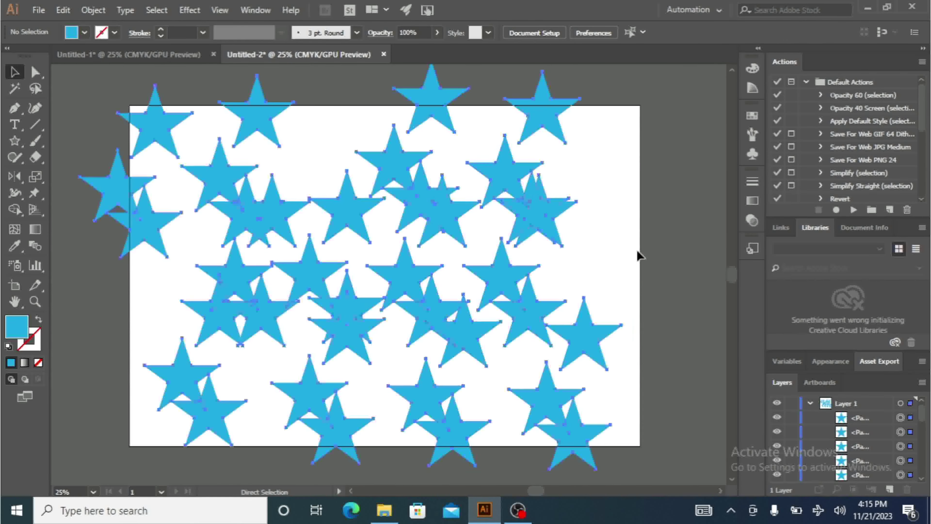
pyautogui.rightClick(418, 196)
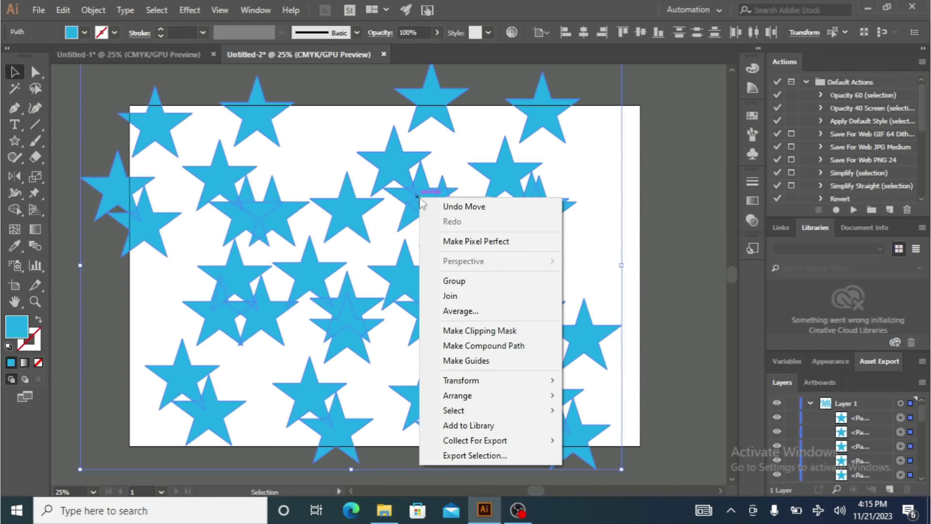
pyautogui.click(457, 282)
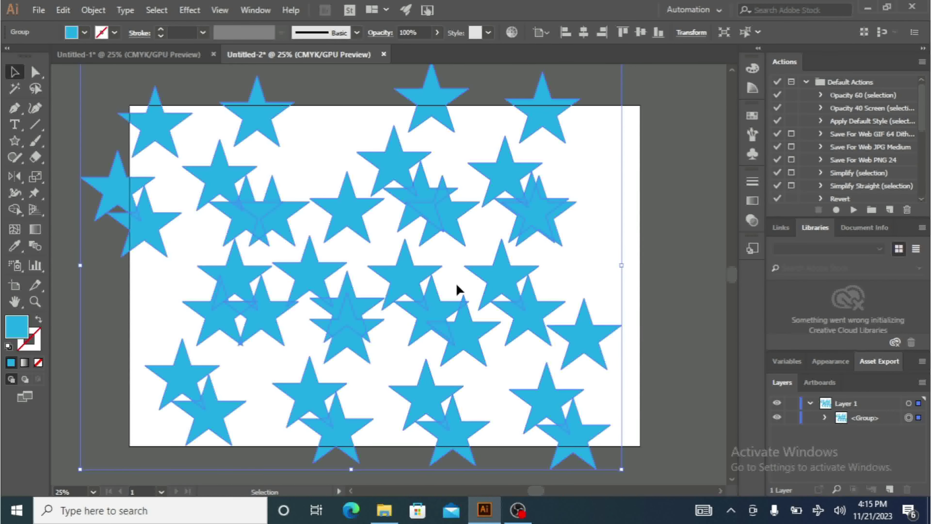
pyautogui.click(662, 236)
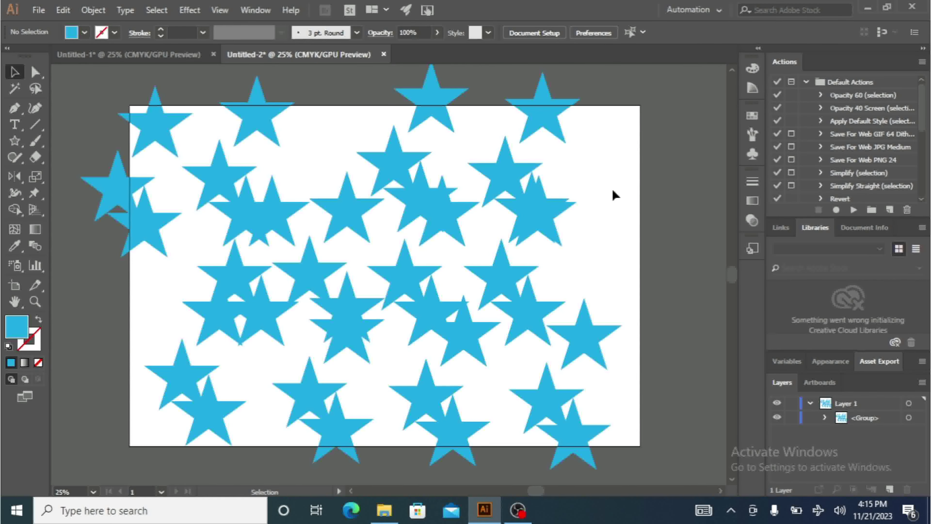
# Check the artboard's dimensions and create a matching rectangle 3000 px wide and 2000 px high
pyautogui.click(16, 289)
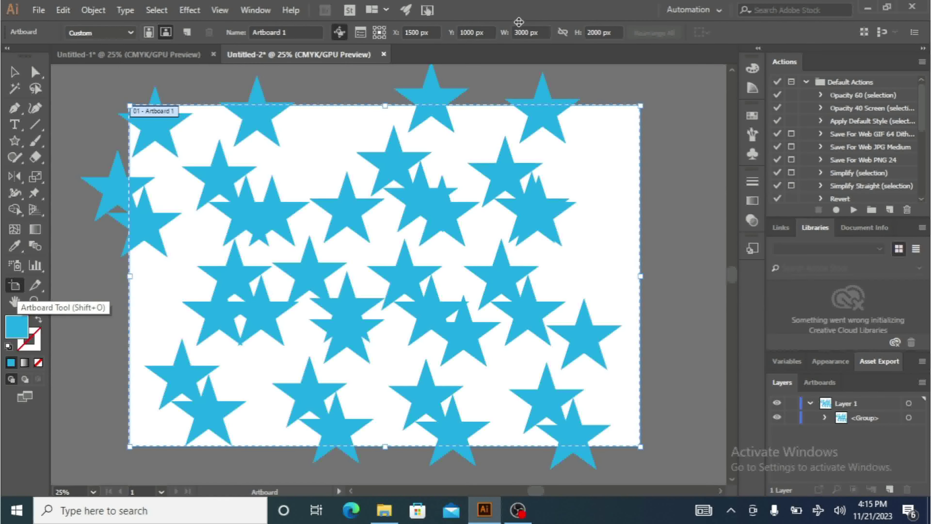
pyautogui.press('Escape')
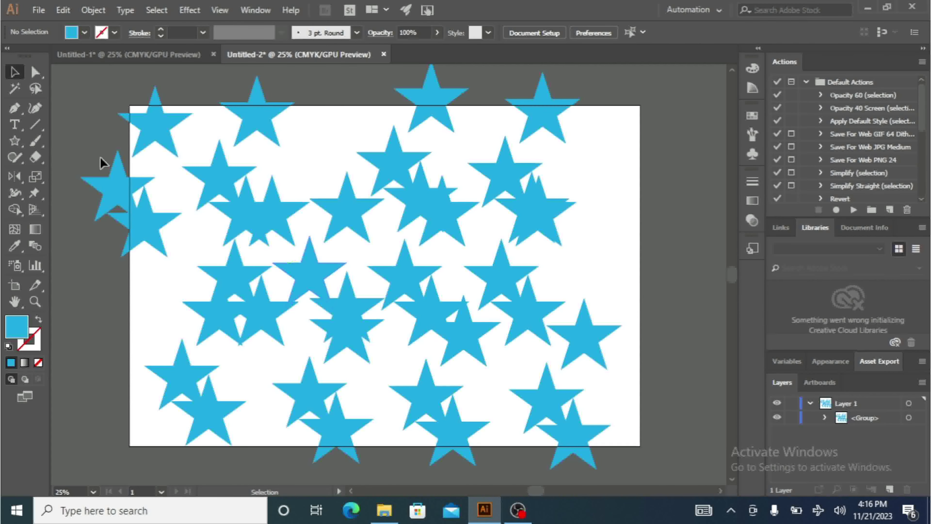
pyautogui.click(20, 159)
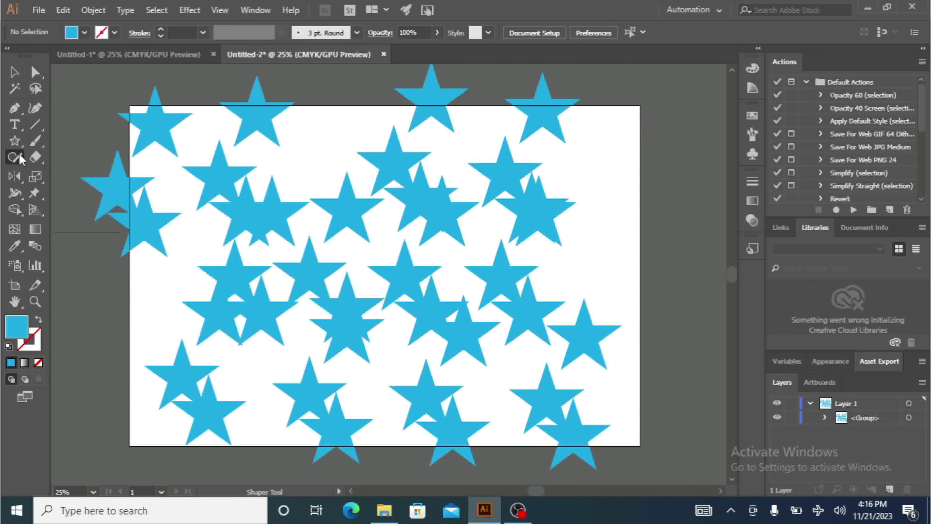
pyautogui.click(20, 158)
pyautogui.moveTo(15, 141); pyautogui.dragTo(63, 135)
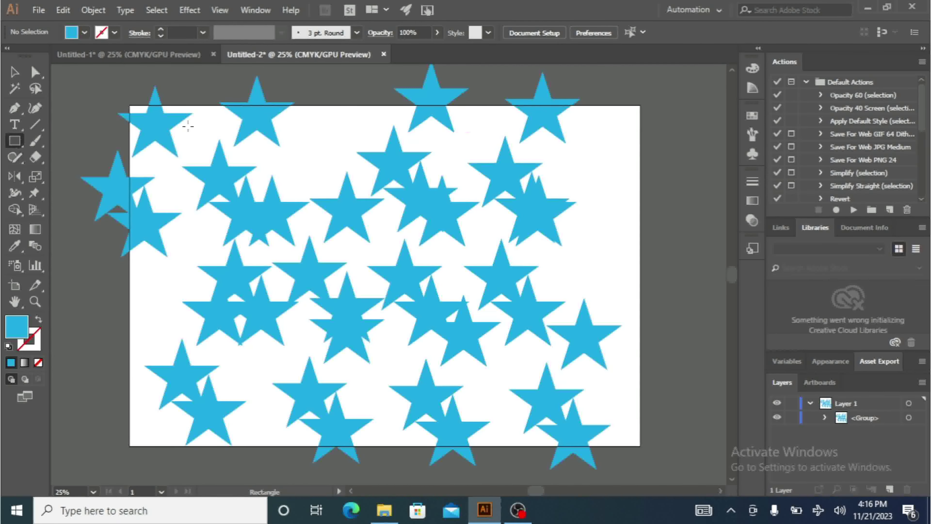
pyautogui.click(628, 171)
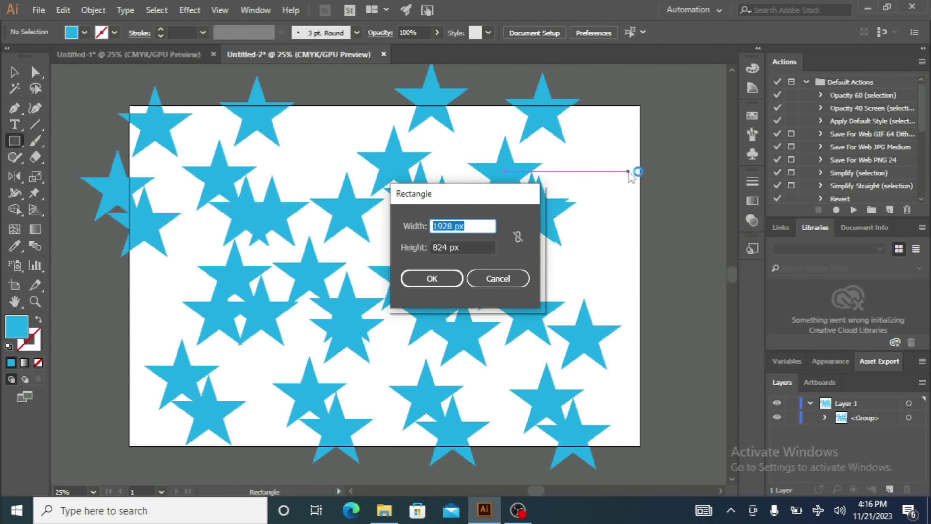
pyautogui.write('3000')
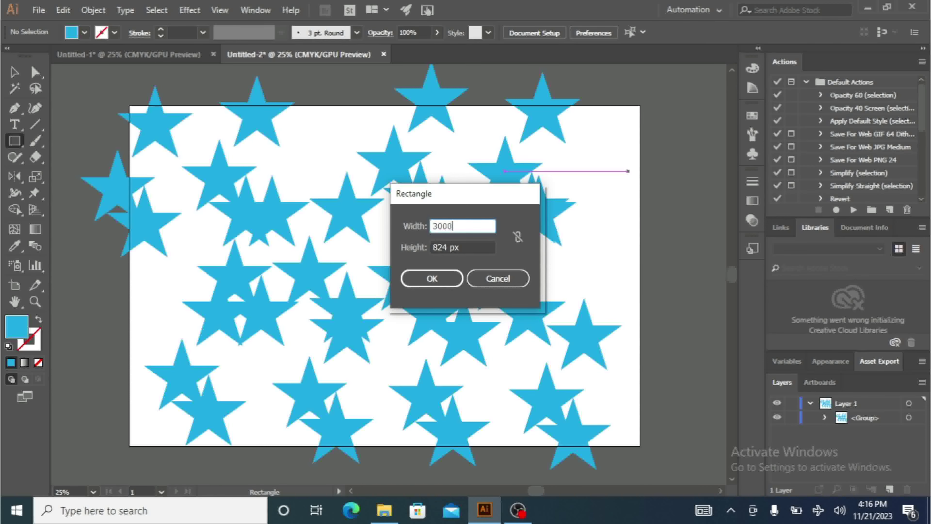
pyautogui.press('Tab')
pyautogui.write('2000')
pyautogui.press('Return')
# Center the rectangle horizontally and vertically on the artboard and deselect it
pyautogui.click(78, 35)
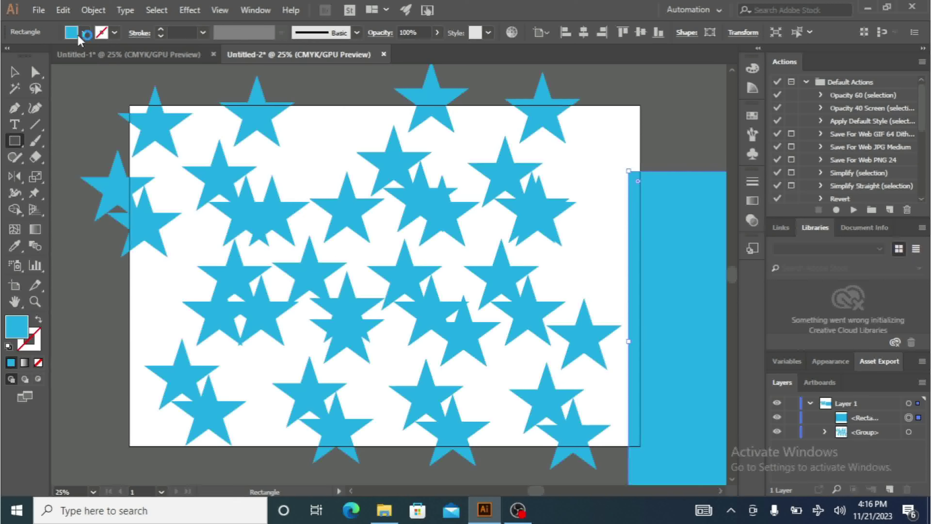
pyautogui.click(586, 36)
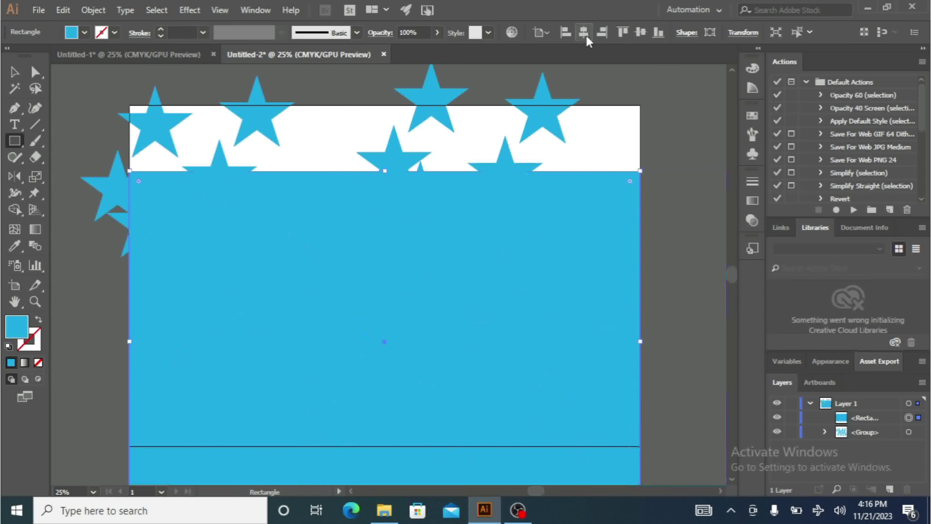
pyautogui.click(639, 36)
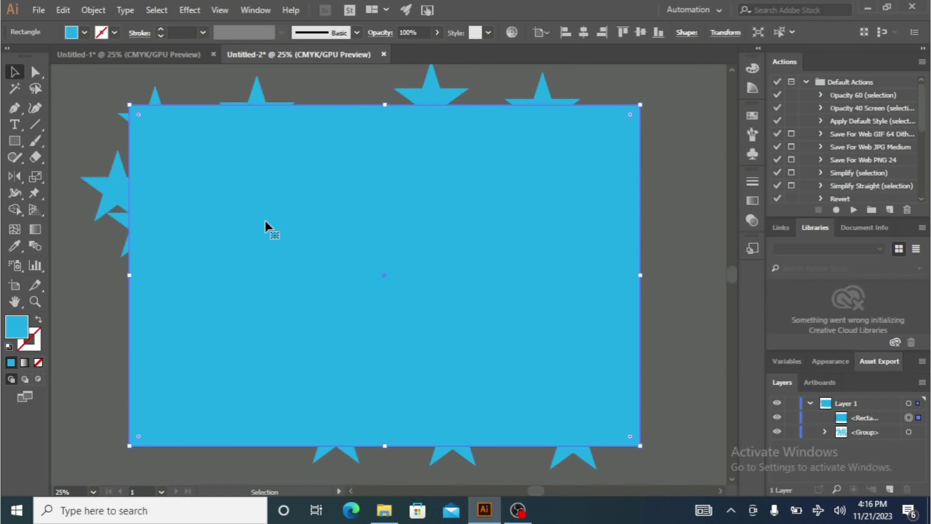
pyautogui.click(104, 124)
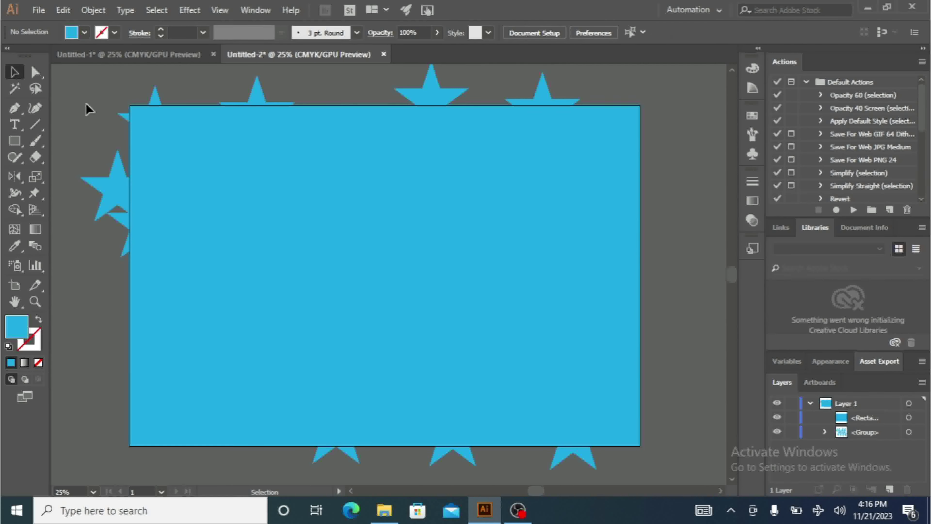
# Select the rectangle and the star group together and make a clipping mask from them
pyautogui.hotkey('ctrl', 'a')
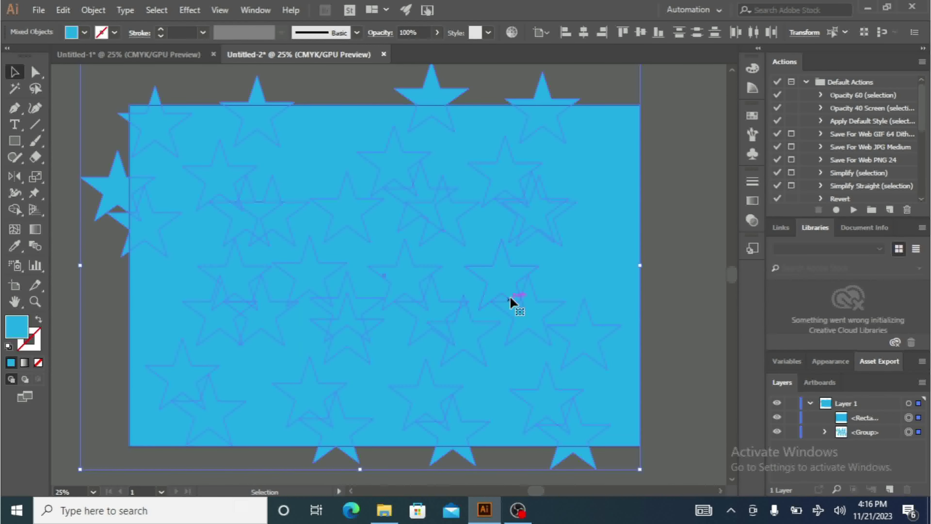
pyautogui.rightClick(393, 188)
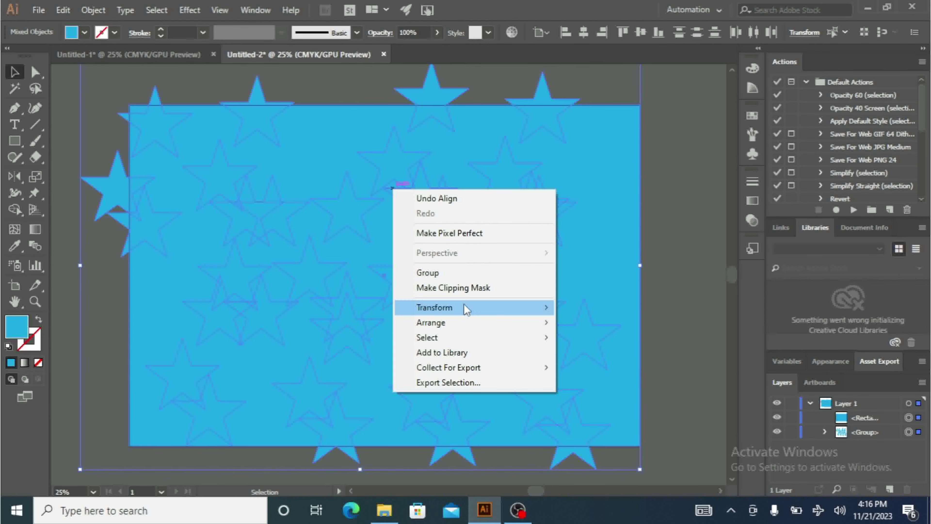
pyautogui.click(487, 289)
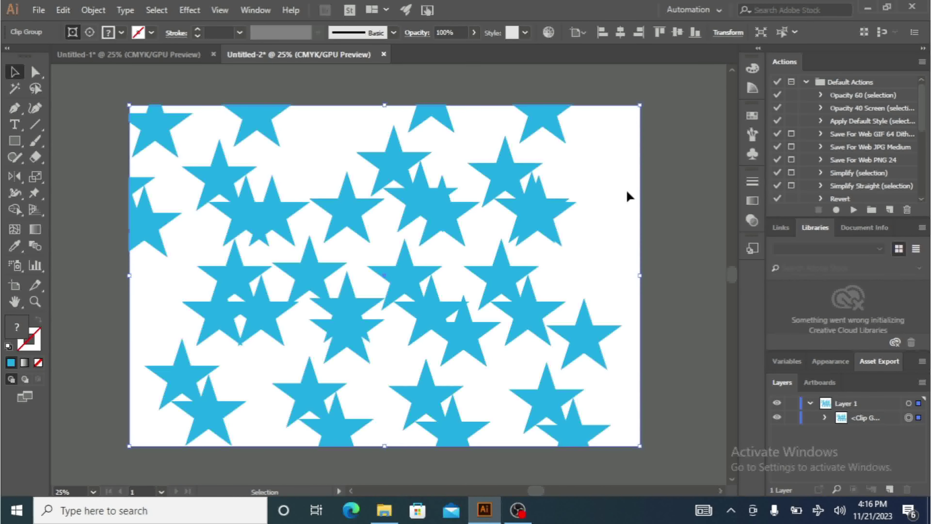
# Expand the clip group and its nested star group in the layer list to examine their contents
pyautogui.click(826, 418)
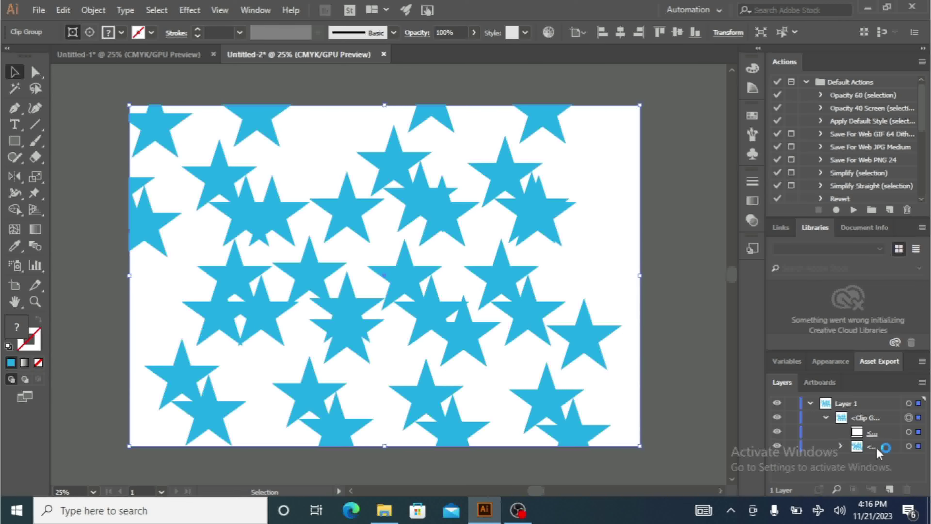
pyautogui.click(855, 446)
pyautogui.click(840, 445)
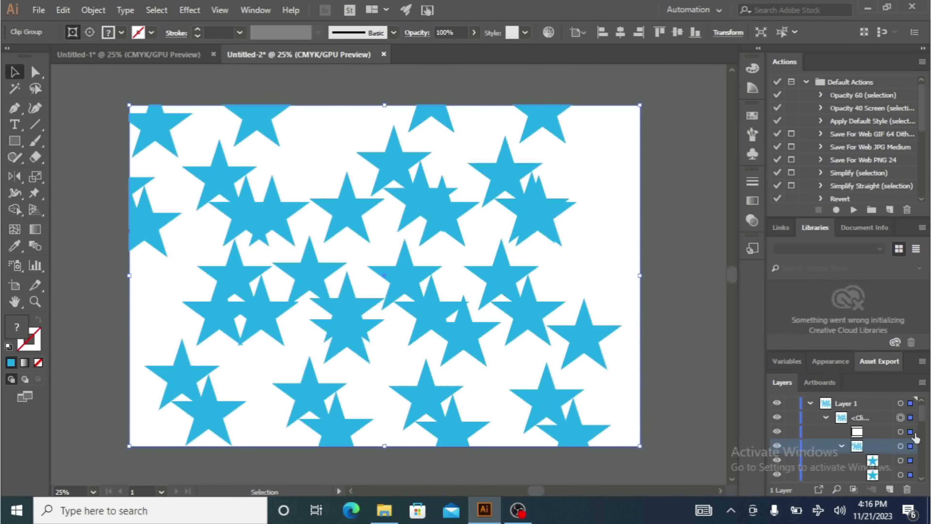
pyautogui.scroll(-3, 926, 426)
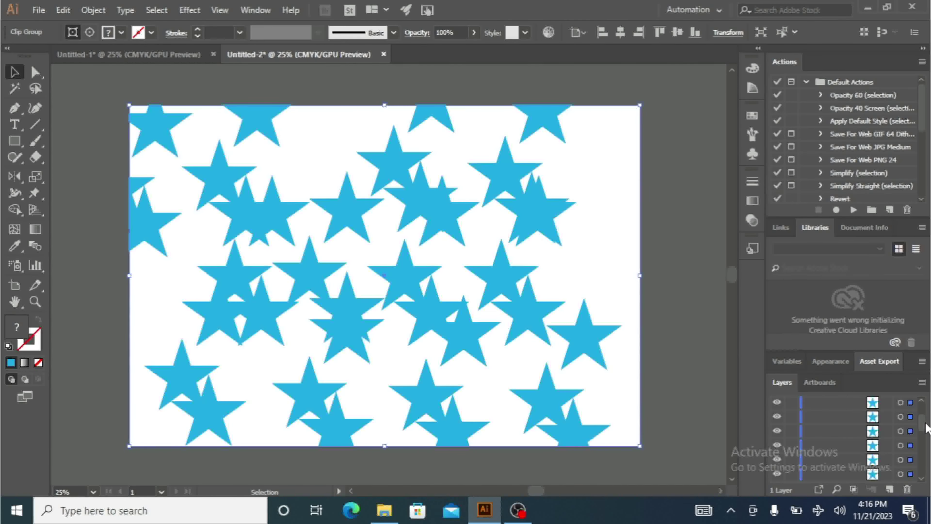
pyautogui.click(922, 401)
# Release the clipping mask from the star pattern and clear the selection
pyautogui.rightClick(248, 203)
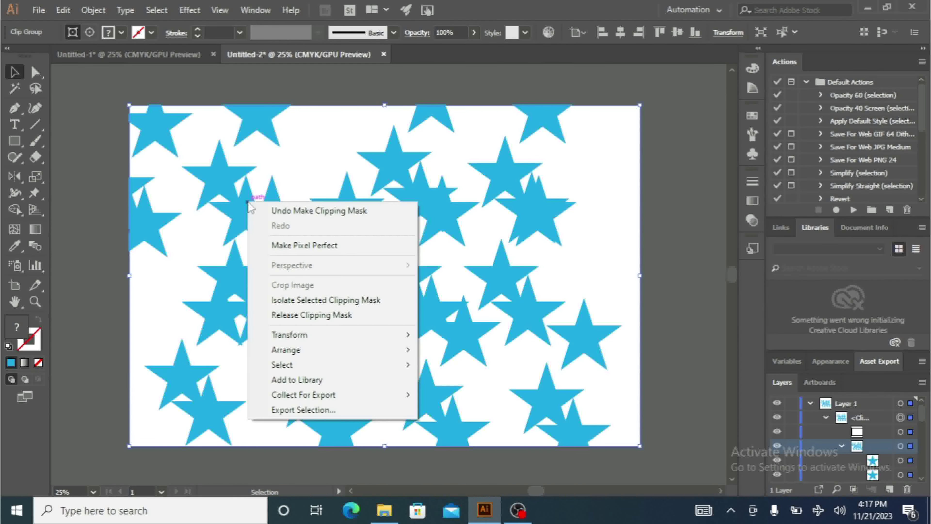
pyautogui.click(314, 321)
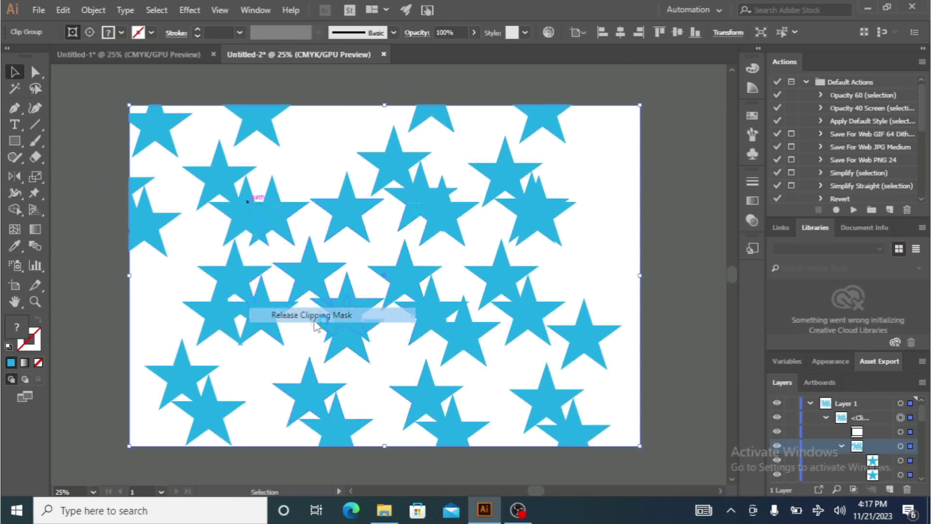
pyautogui.click(674, 225)
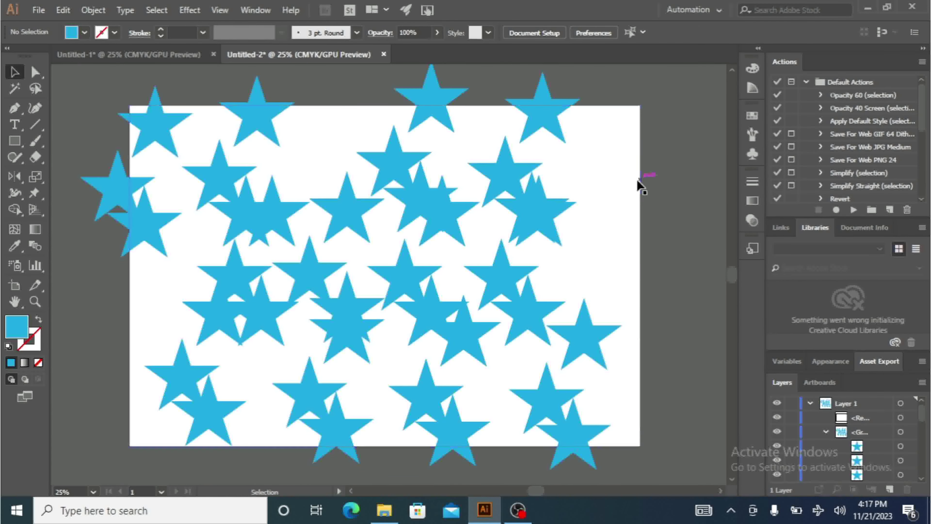
# Try moving the unfilled rectangle slightly up and to the left by its edge, and undo the move
pyautogui.click(639, 185)
pyautogui.moveTo(639, 185); pyautogui.dragTo(612, 167)
pyautogui.hotkey('ctrl', 'z')
pyautogui.click(660, 178)
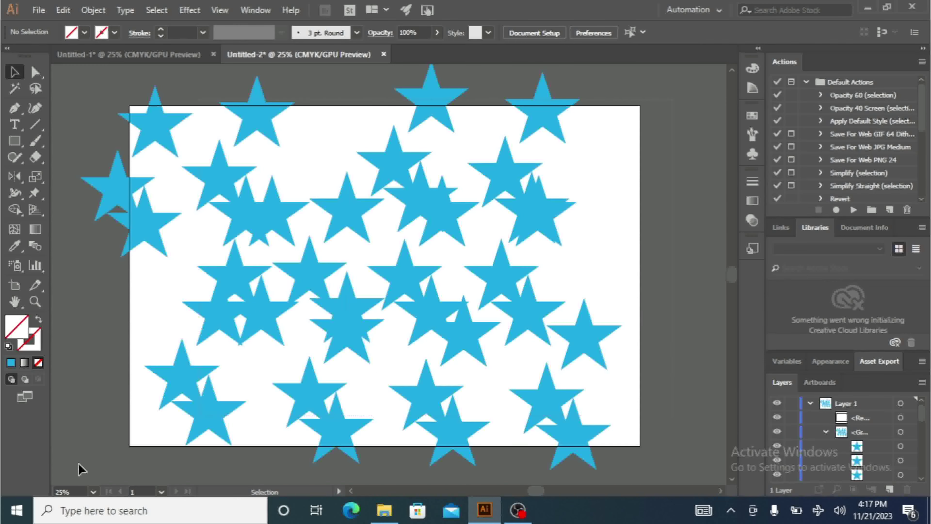
# Select all the artwork, clip the stars to the rectangle again with a clipping mask, and deselect
pyautogui.hotkey('ctrl', 'a')
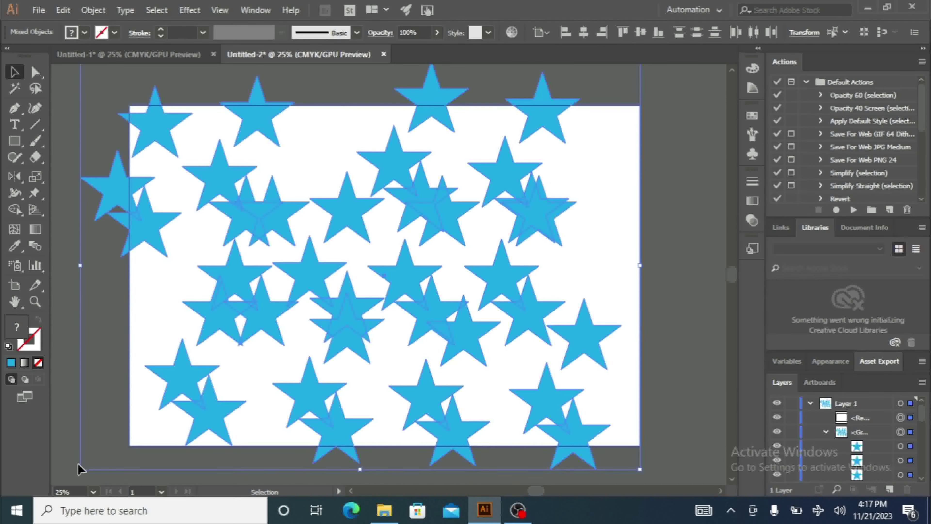
pyautogui.rightClick(275, 214)
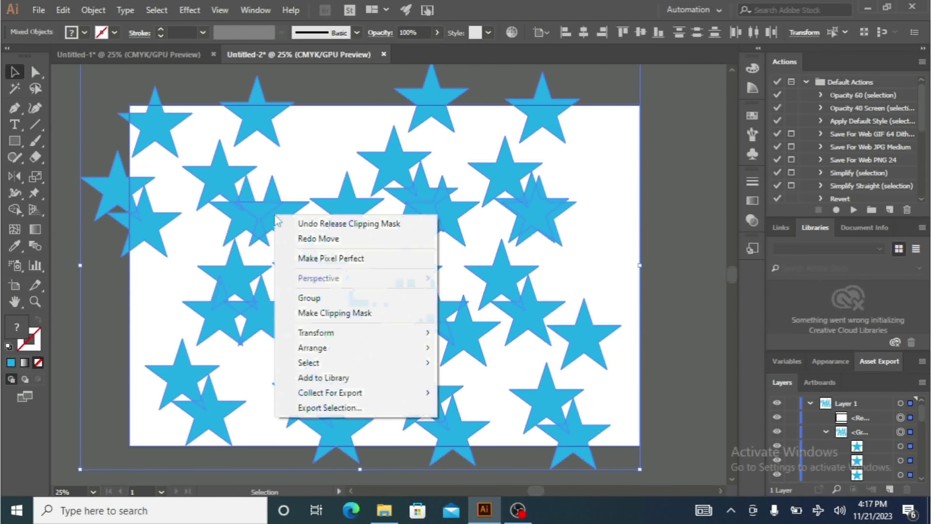
pyautogui.click(331, 313)
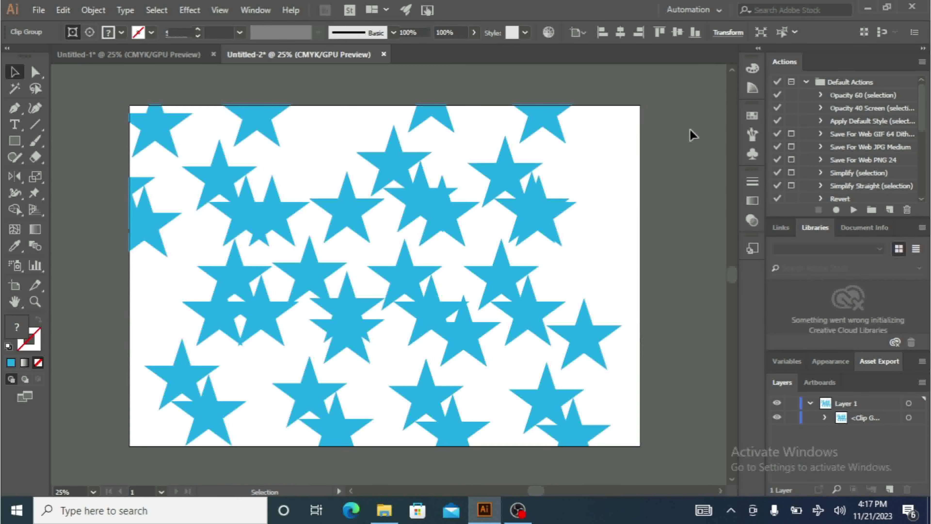
pyautogui.click(690, 137)
# Try moving the clipped star pattern toward the artboard's upper left, and undo the move
pyautogui.moveTo(393, 266); pyautogui.dragTo(185, 240)
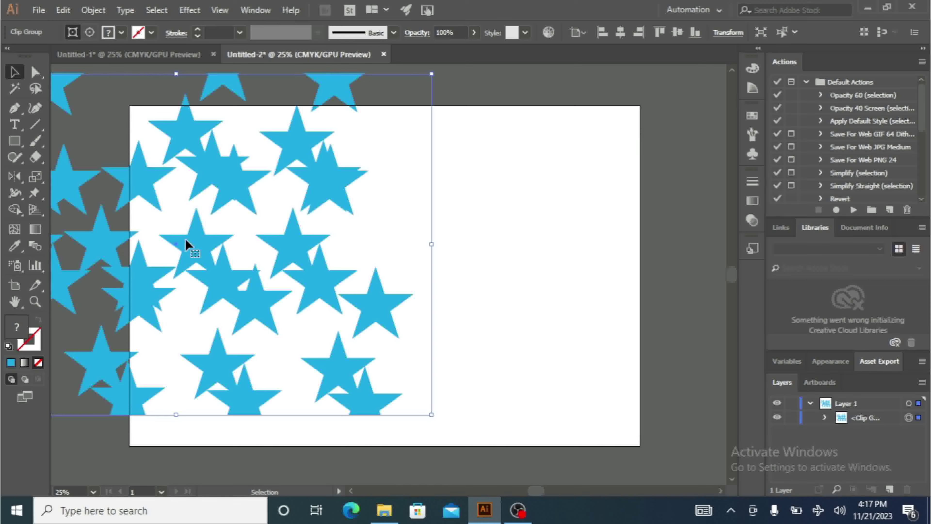
pyautogui.hotkey('ctrl', 'z')
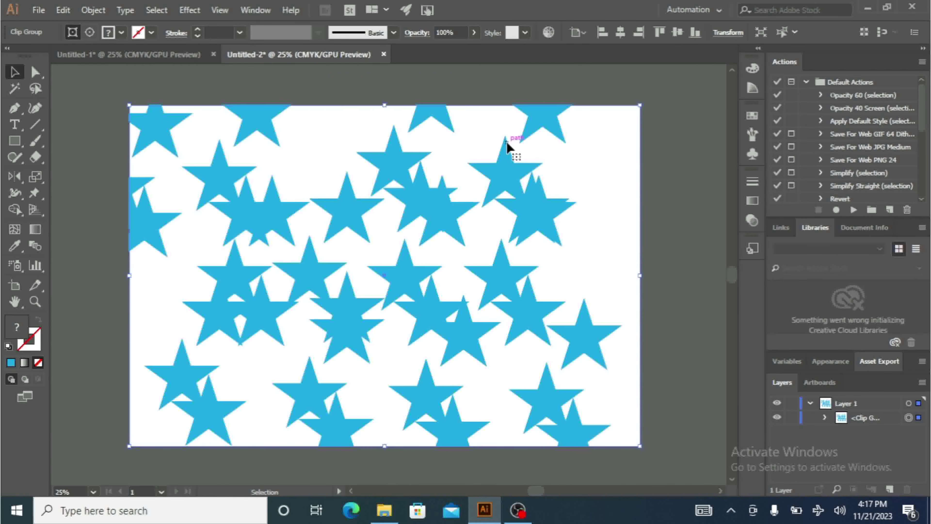
# Release the clipping mask so the rectangle and star group are separate objects, and deselect them
pyautogui.rightClick(496, 203)
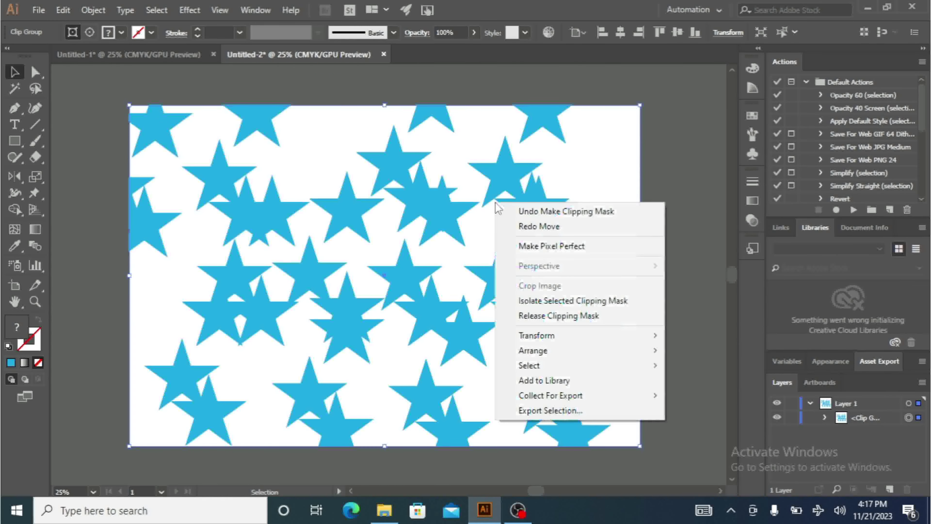
pyautogui.click(558, 316)
pyautogui.click(669, 261)
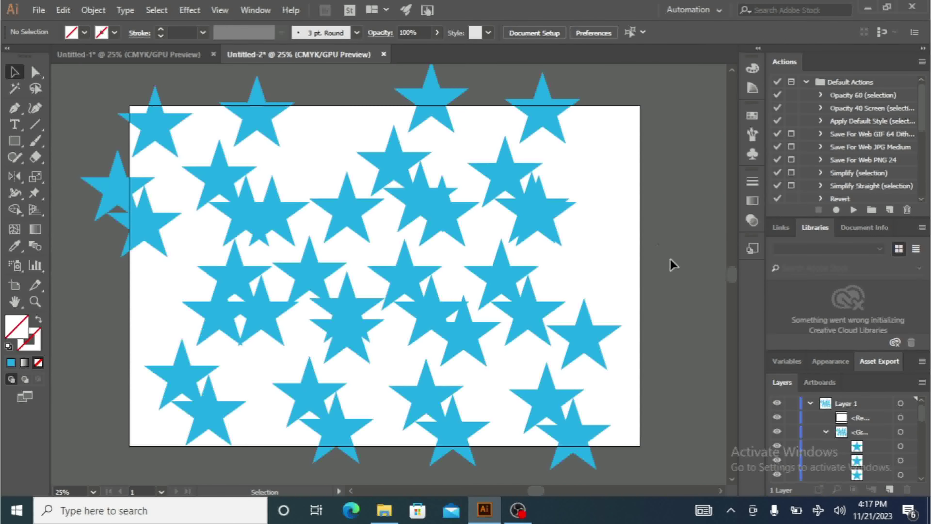
# Bring the artboard-sized rectangle to the front, fill it with yellow, and deselect it
pyautogui.click(640, 219)
pyautogui.rightClick(640, 219)
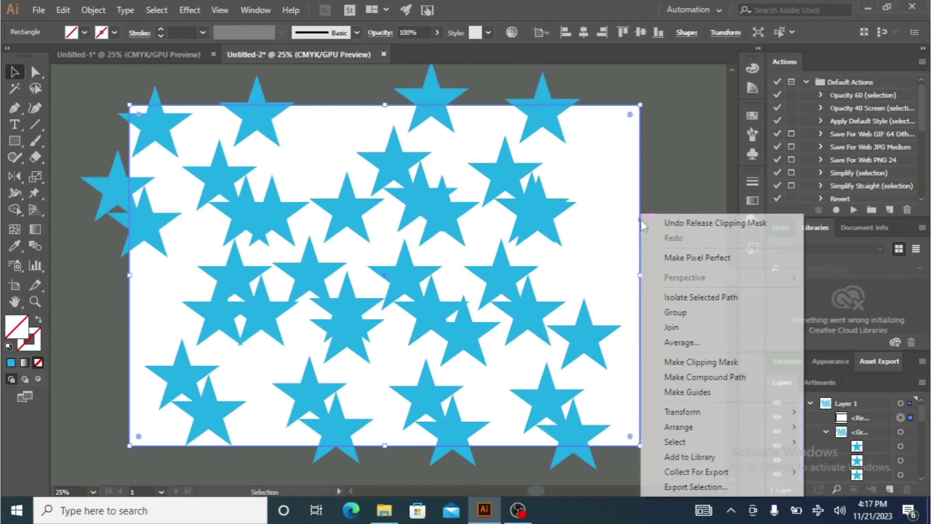
pyautogui.moveTo(730, 412)
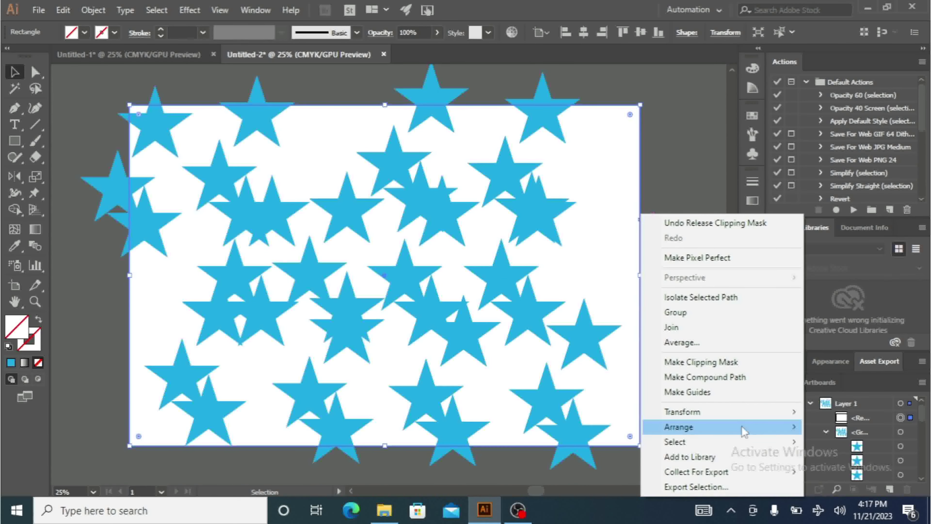
pyautogui.moveTo(744, 431)
pyautogui.click(541, 430)
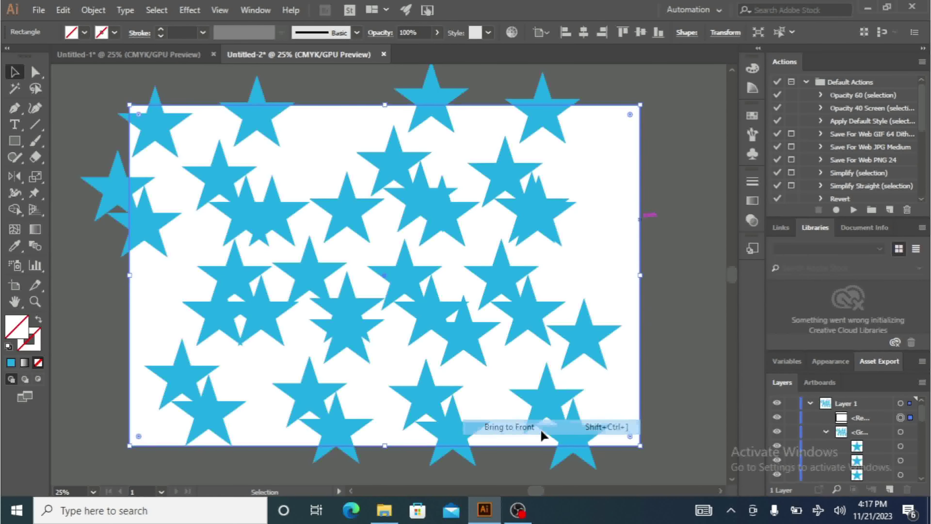
pyautogui.click(84, 33)
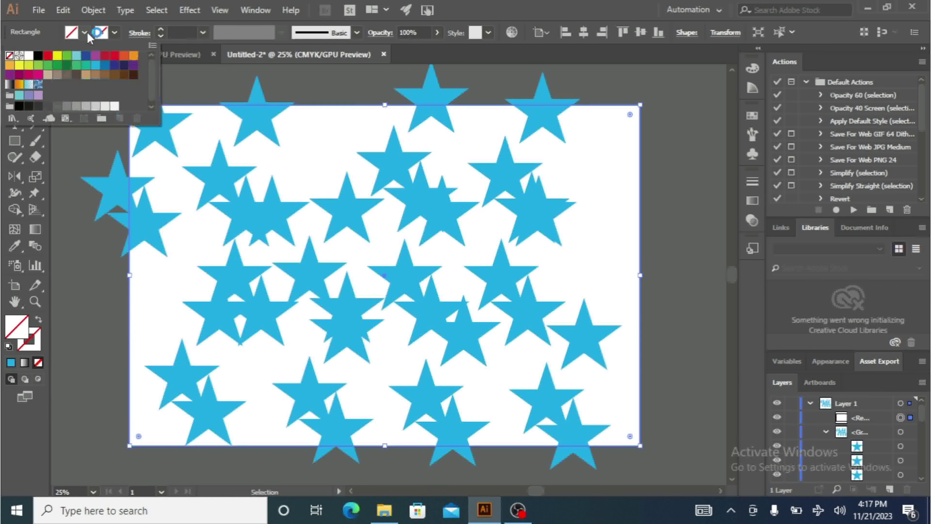
pyautogui.click(57, 62)
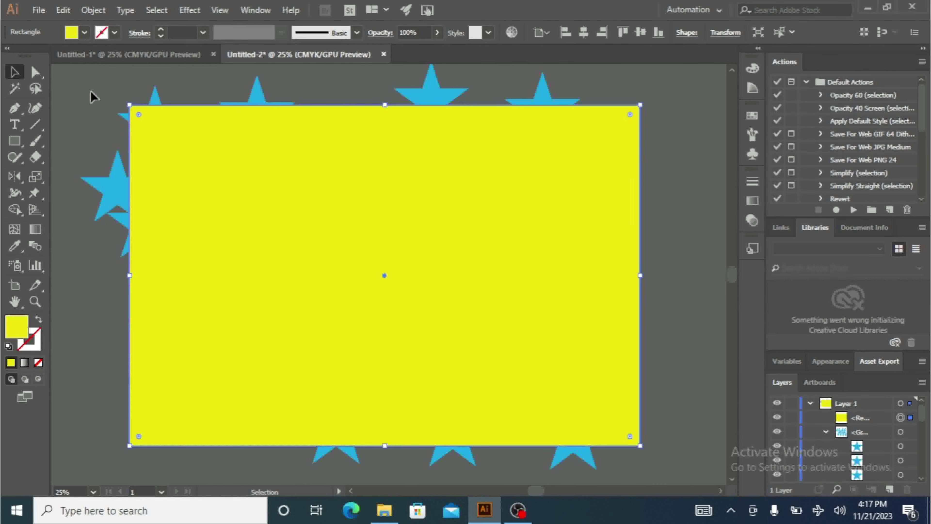
pyautogui.click(85, 91)
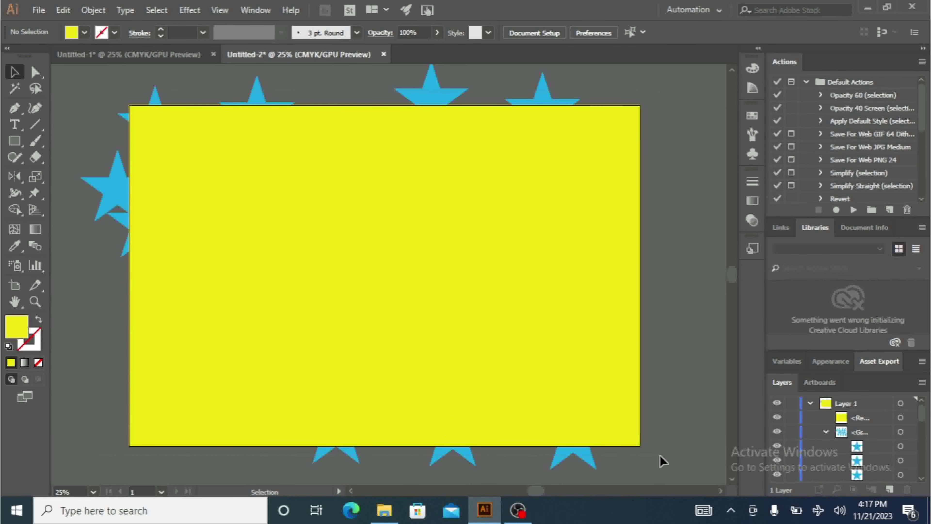
# Select the yellow rectangle and the star group and make a clipping mask from them
pyautogui.hotkey('ctrl', 'a')
pyautogui.rightClick(460, 190)
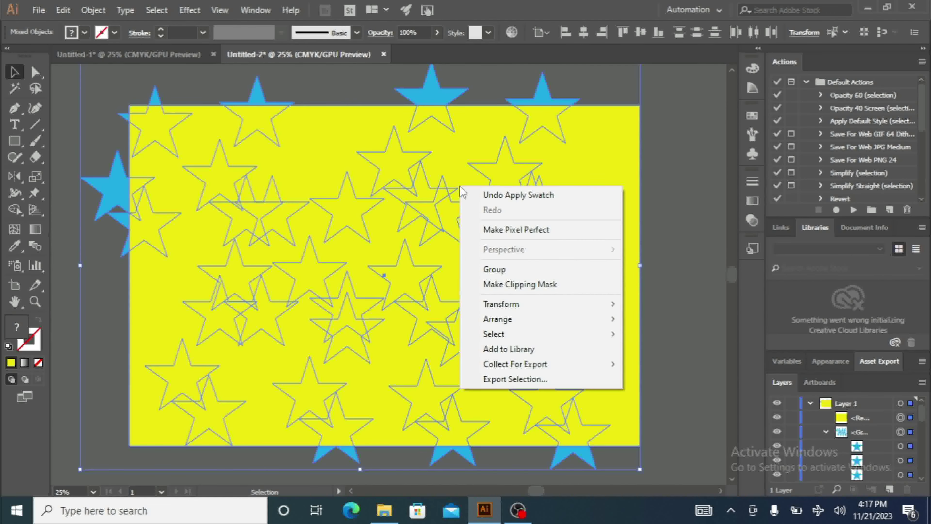
pyautogui.click(510, 285)
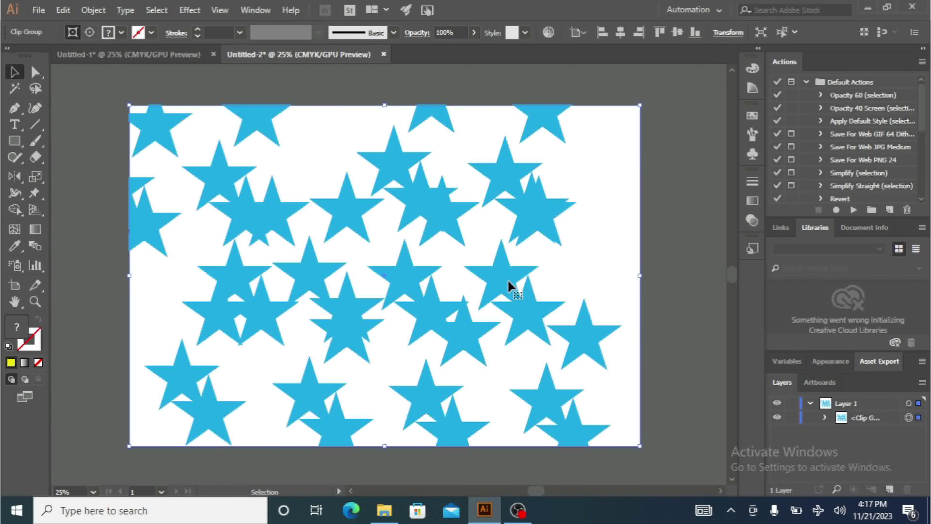
# Undo the clipping mask, send the yellow rectangle behind the star group, and deselect it
pyautogui.hotkey('ctrl', 'alt', '7')
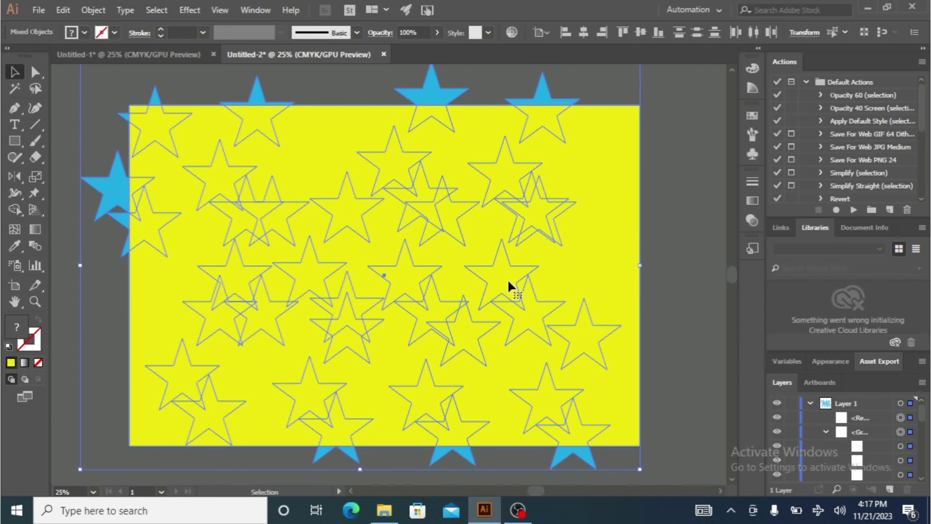
pyautogui.click(655, 252)
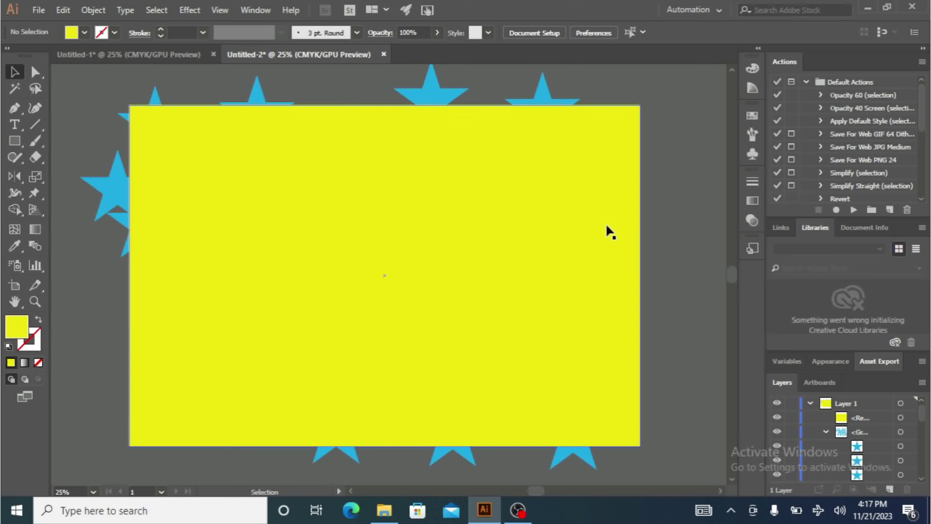
pyautogui.rightClick(607, 232)
pyautogui.moveTo(695, 421)
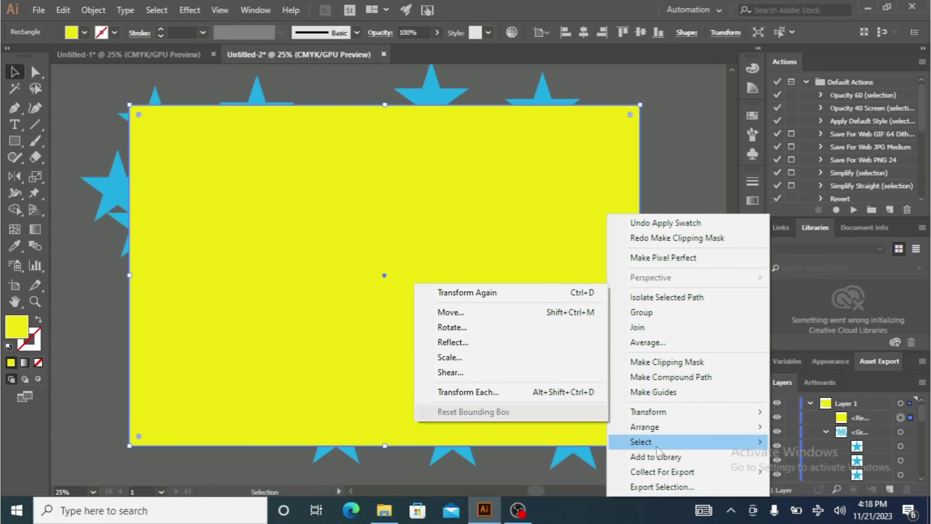
pyautogui.moveTo(656, 426)
pyautogui.click(501, 472)
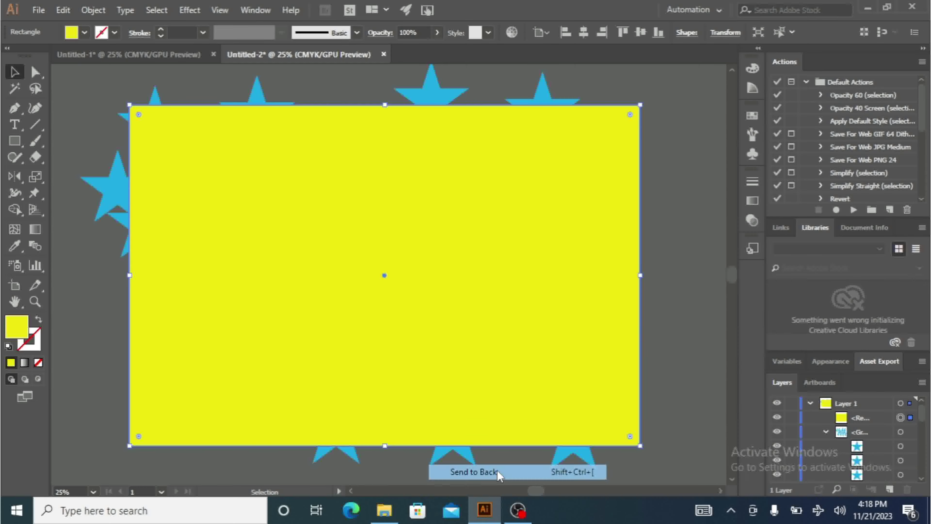
pyautogui.click(676, 102)
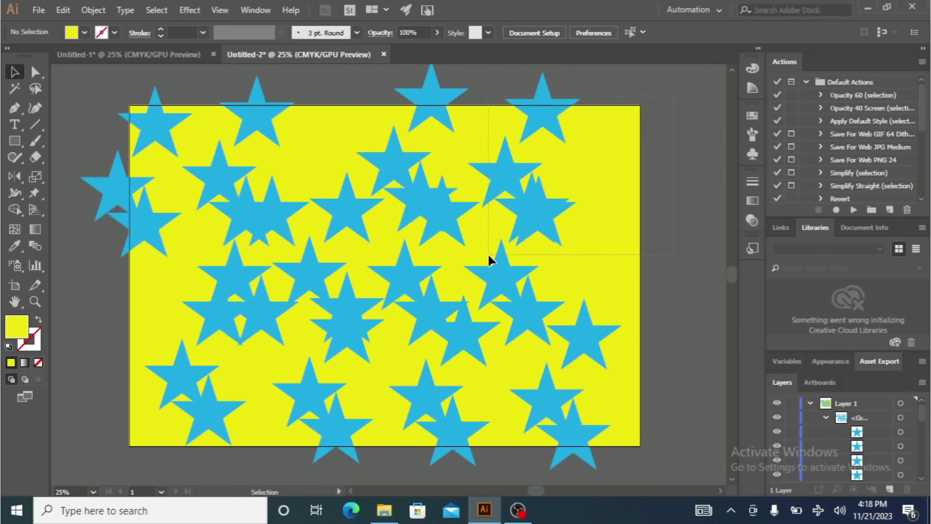
# Try making a clipping mask from all objects with the star group in front of the rectangle, and undo it
pyautogui.hotkey('ctrl', 'a')
pyautogui.hscroll(-2, 257, 312)
pyautogui.rightClick(347, 186)
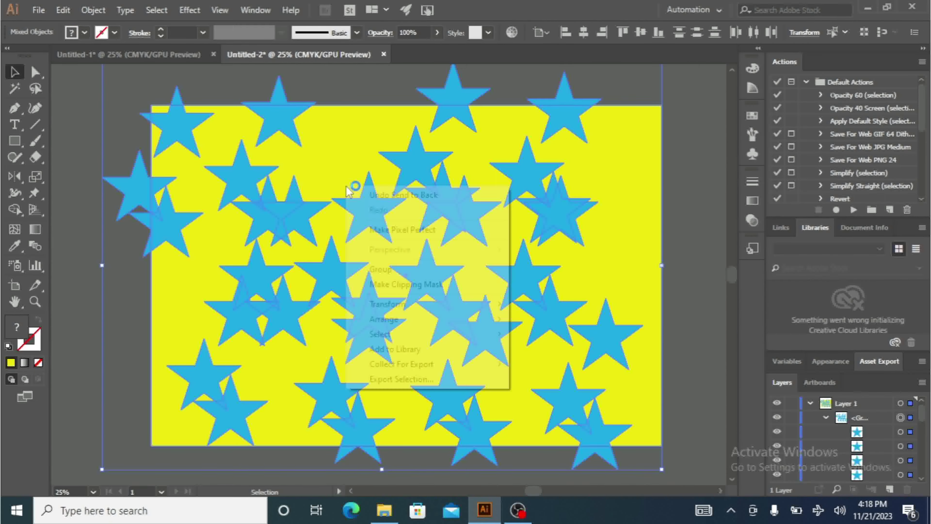
pyautogui.click(392, 289)
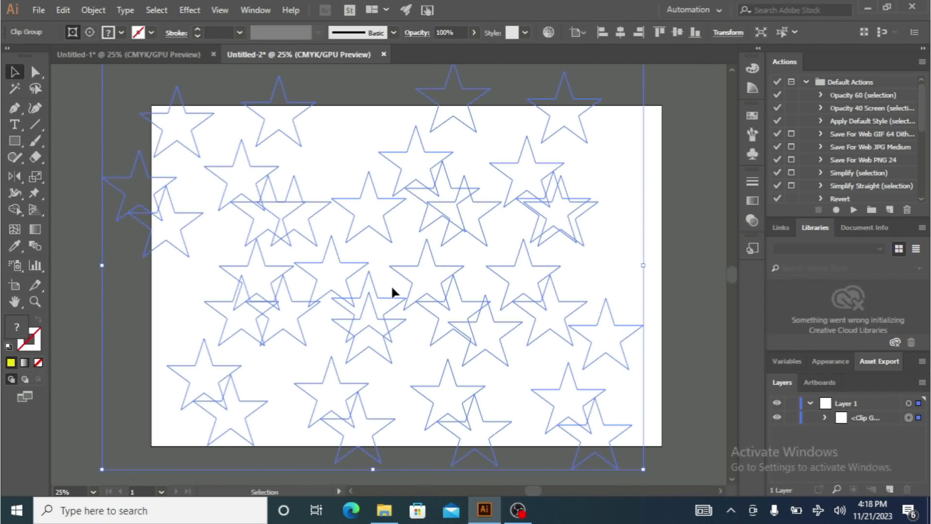
pyautogui.click(692, 193)
pyautogui.moveTo(689, 187); pyautogui.dragTo(407, 288)
pyautogui.hotkey('ctrl', 'alt', '7')
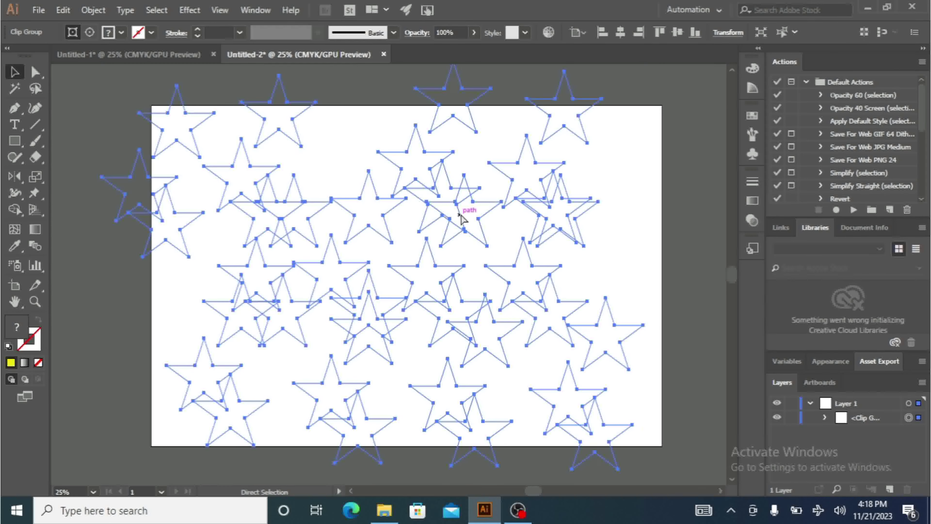
pyautogui.click(689, 210)
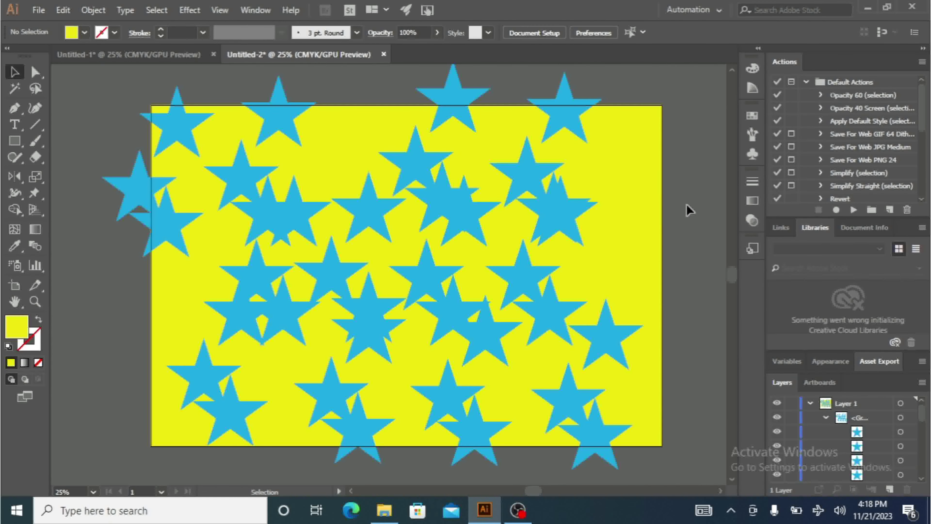
# Bring the yellow rectangle to the front of the star group and deselect it
pyautogui.click(632, 209)
pyautogui.rightClick(632, 210)
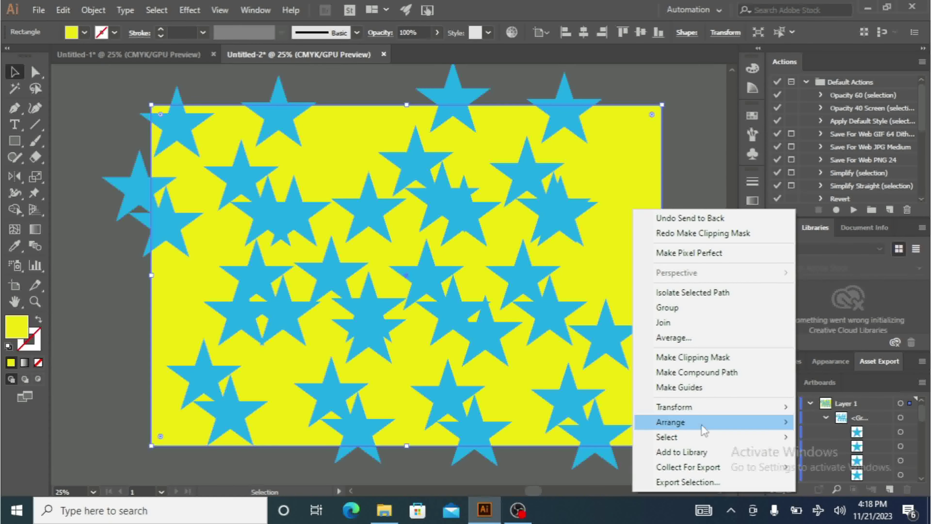
pyautogui.moveTo(713, 425)
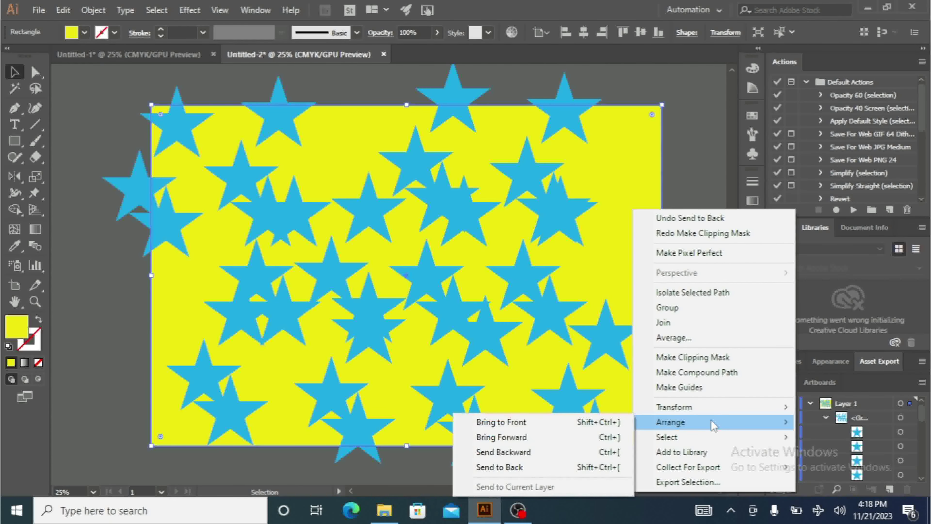
pyautogui.click(550, 423)
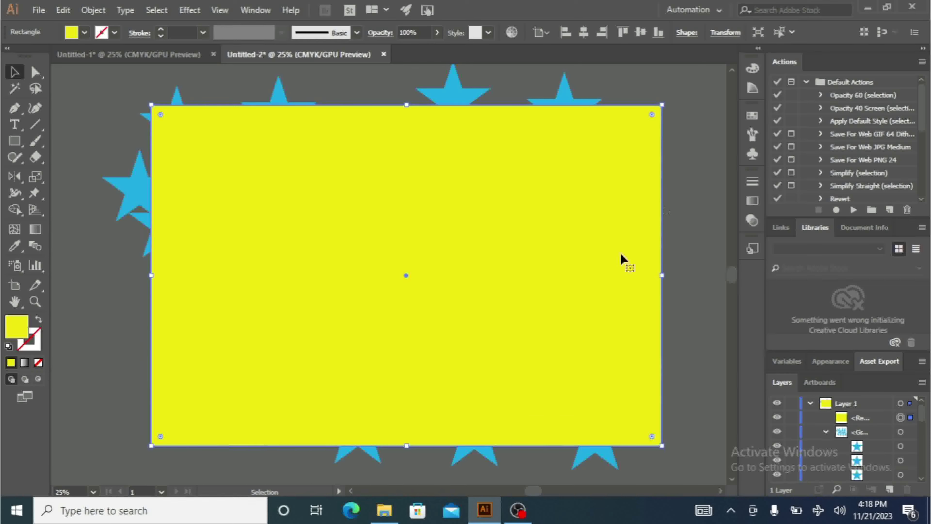
pyautogui.click(696, 126)
pyautogui.click(476, 171)
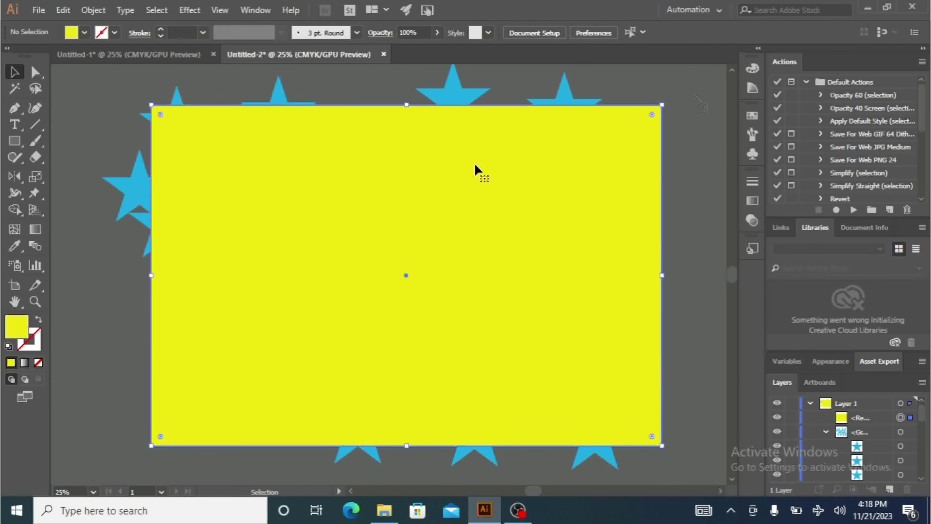
pyautogui.click(696, 92)
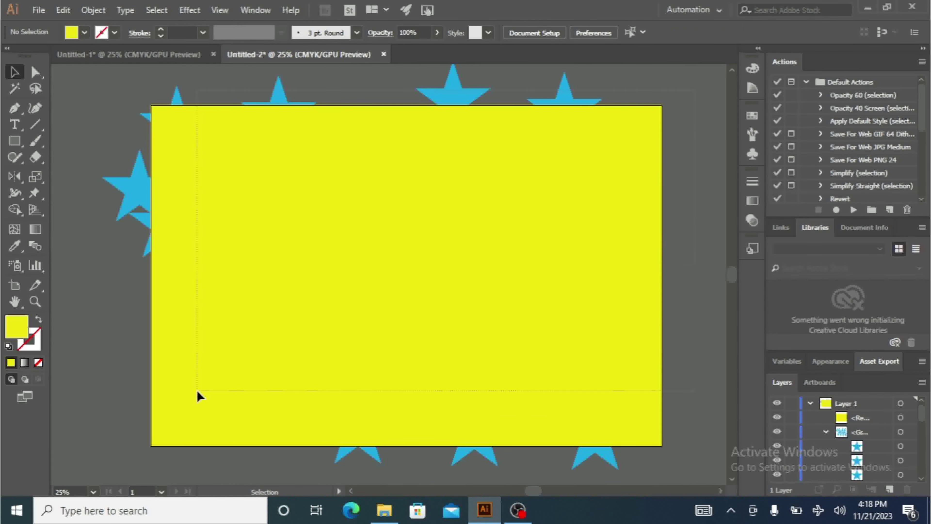
# Make a clipping mask from all objects so the front rectangle clips the stars, and deselect the clip group
pyautogui.hotkey('ctrl', 'a')
pyautogui.rightClick(352, 227)
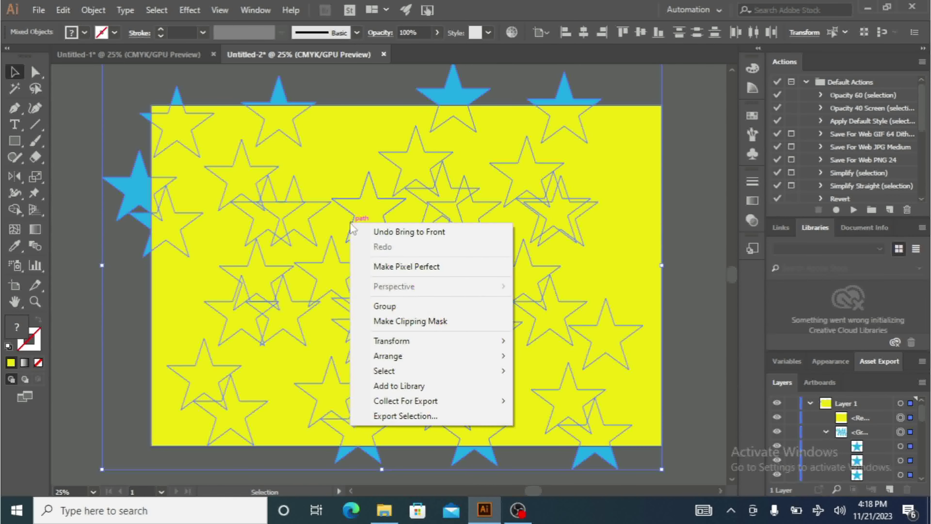
pyautogui.click(396, 321)
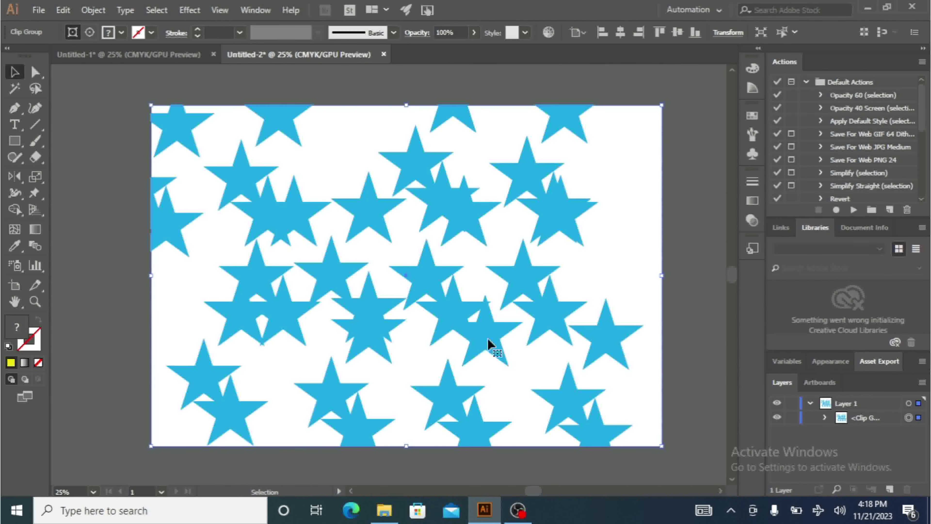
pyautogui.click(96, 171)
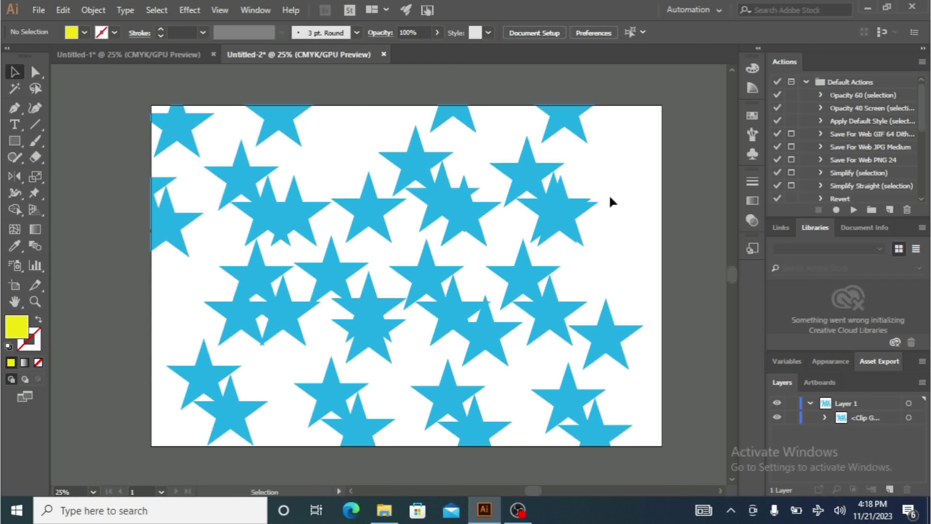
# Release the clipping mask on the star pattern and deselect the separated objects
pyautogui.click(584, 206)
pyautogui.rightClick(448, 191)
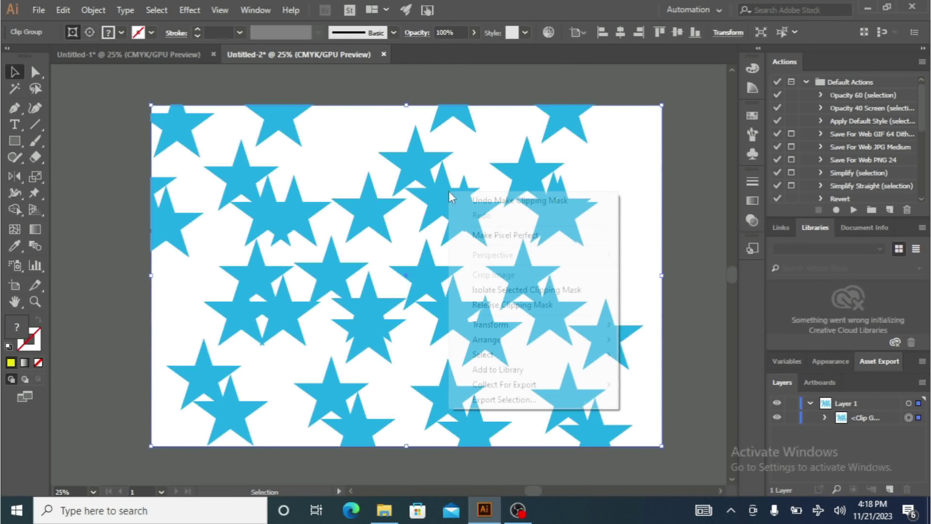
pyautogui.click(493, 305)
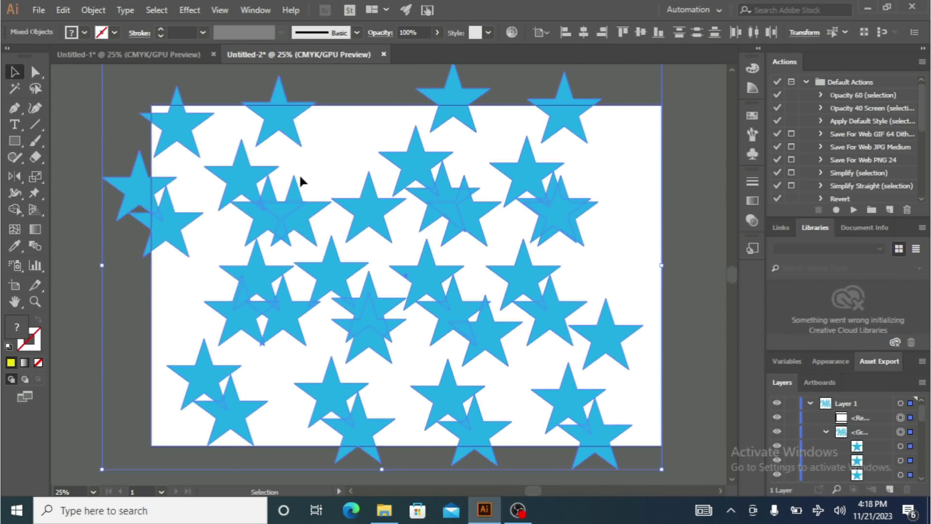
pyautogui.click(666, 184)
# Fill the artboard-sized rectangle in front of the stars with red
pyautogui.click(659, 182)
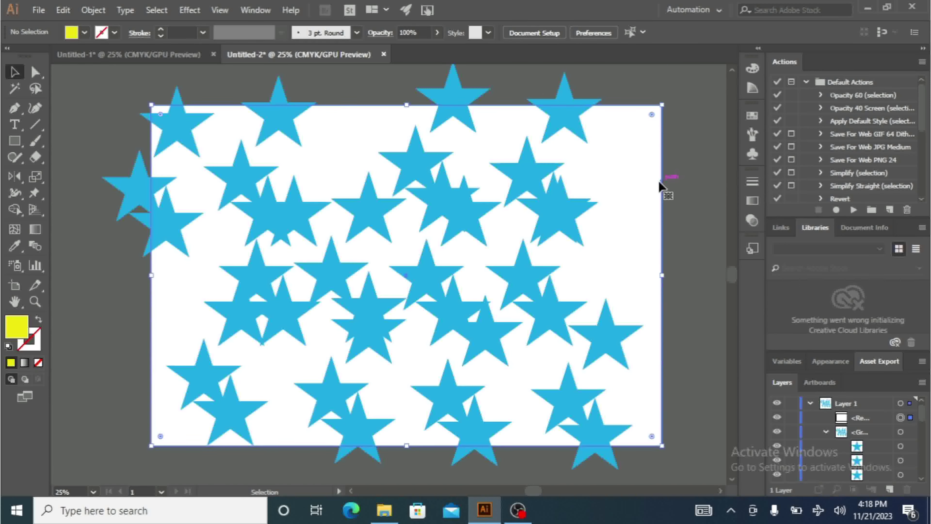
pyautogui.click(85, 33)
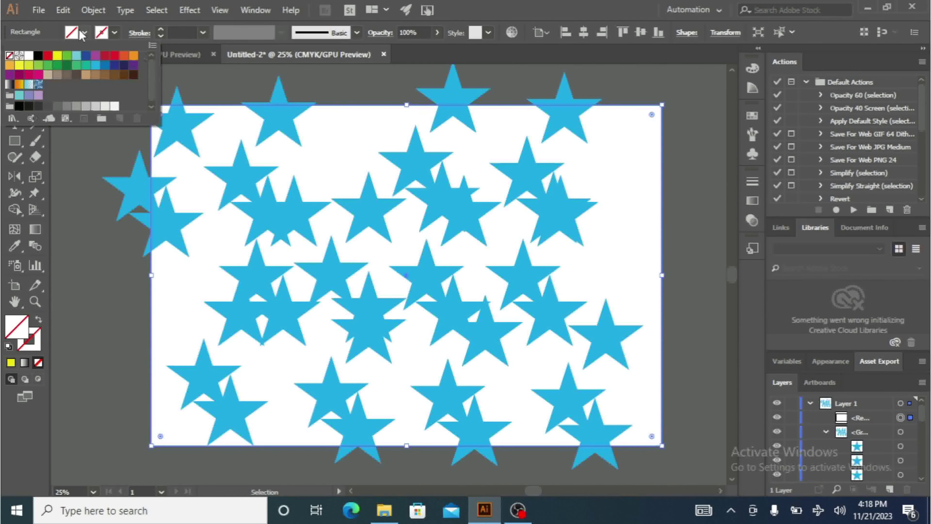
pyautogui.click(77, 56)
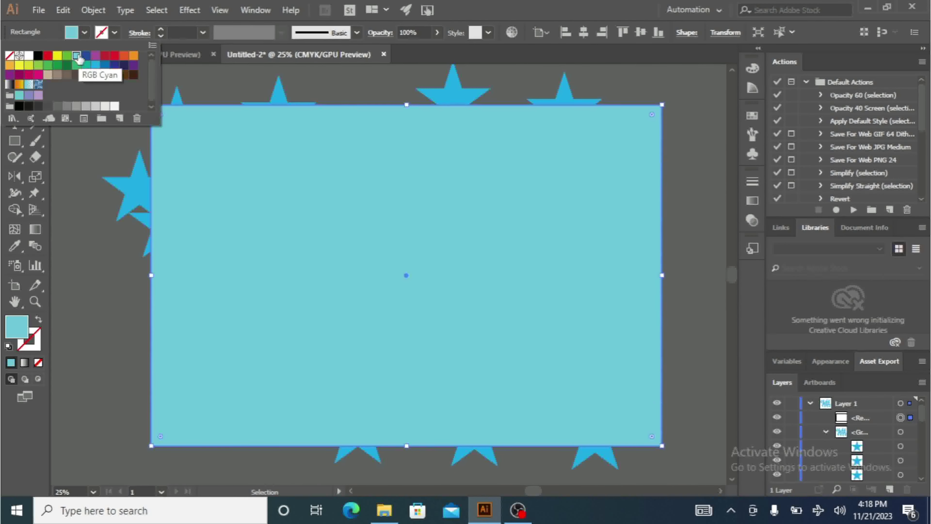
pyautogui.click(47, 56)
pyautogui.click(85, 33)
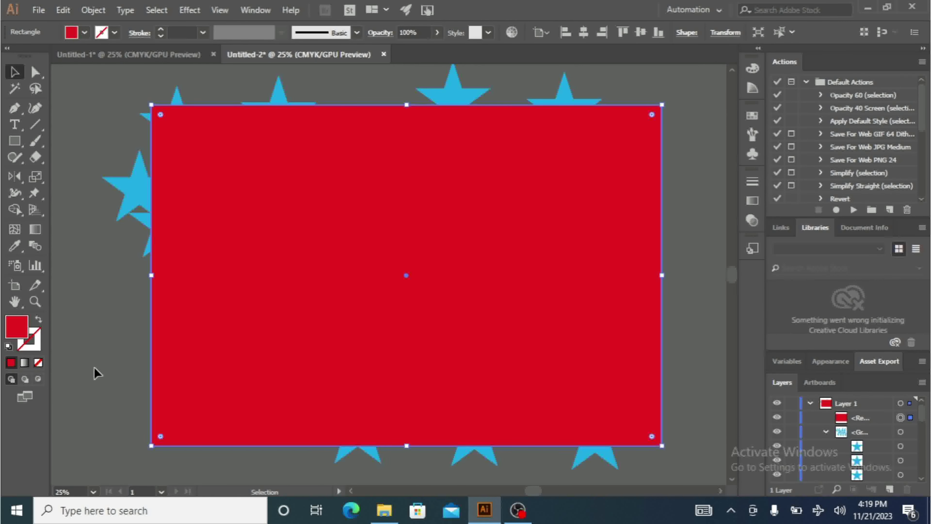
# Switch to the Draw Behind mode and activate the Rectangle tool
pyautogui.click(24, 379)
pyautogui.click(18, 143)
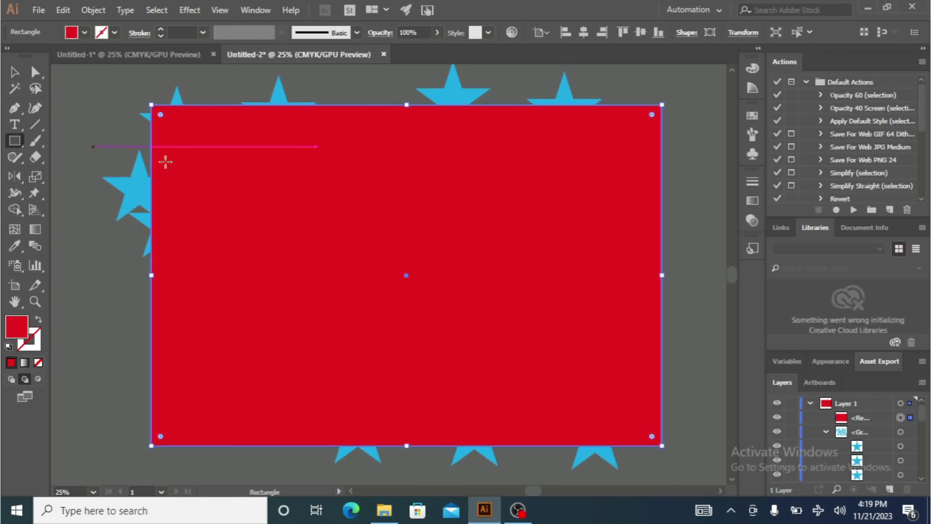